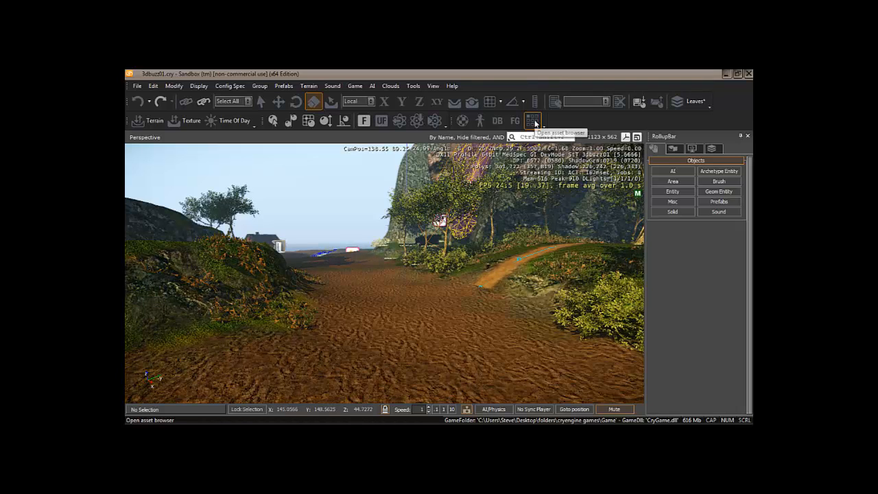
Search the asset browser for "fire" among models only, with sounds and textures excluded.
{"action": "left_click", "coordinate": [535, 124]}
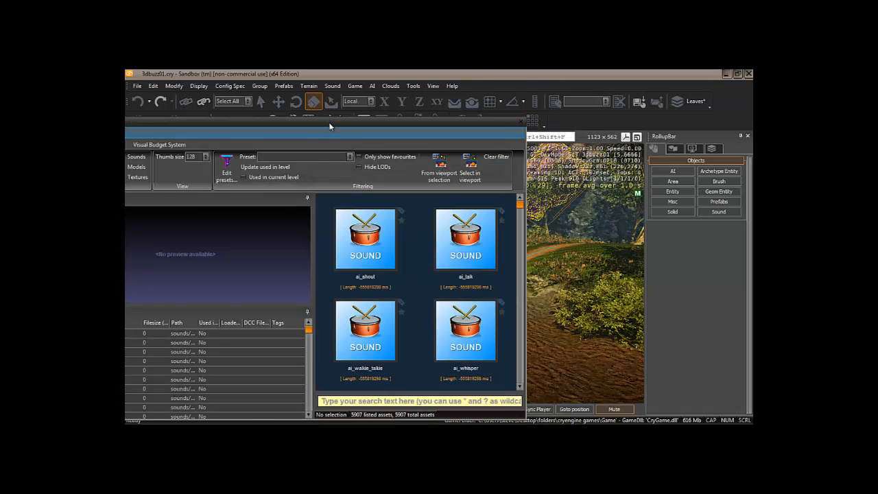
{"action": "left_click_drag", "start_coordinate": [331, 129], "coordinate": [433, 93]}
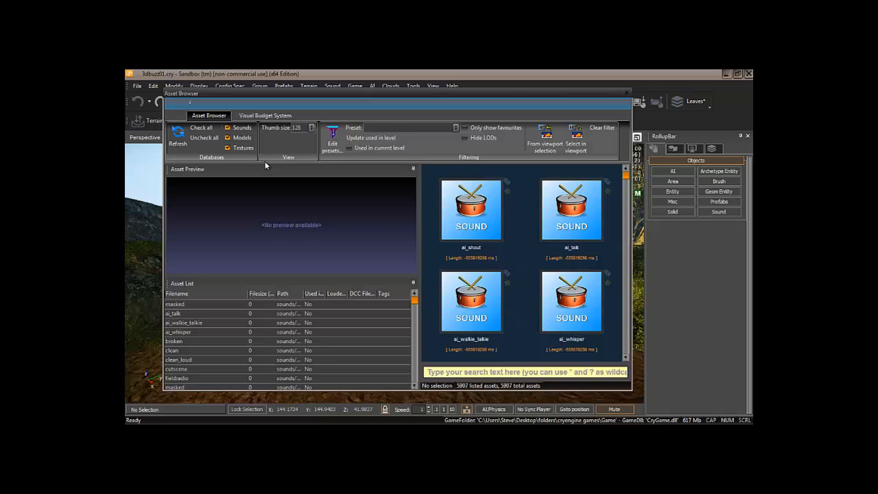
{"action": "left_click", "coordinate": [227, 128]}
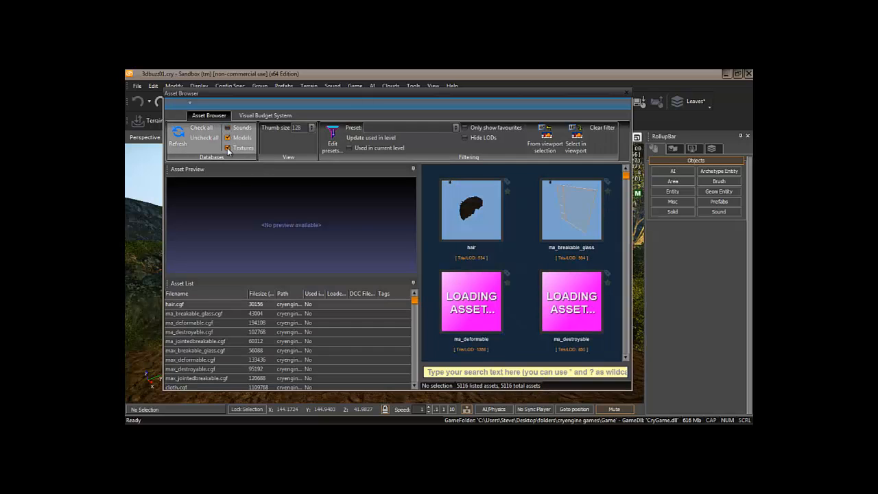
{"action": "left_click", "coordinate": [228, 148]}
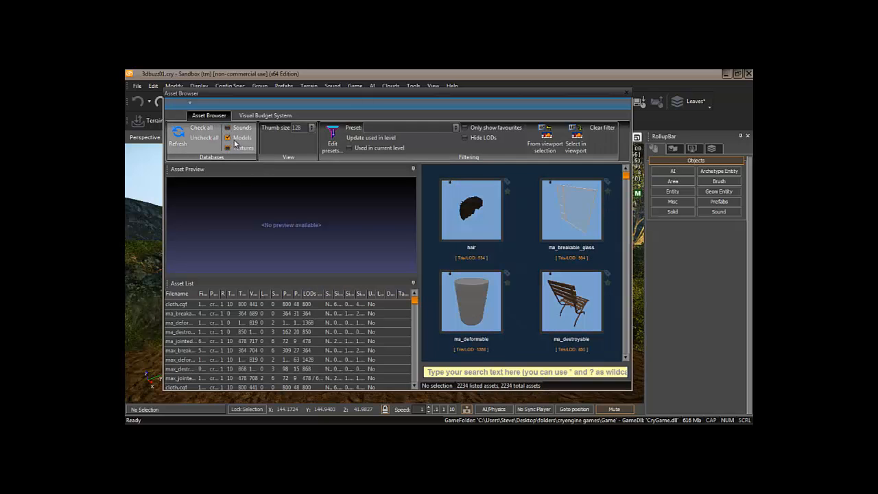
{"action": "left_click", "coordinate": [466, 372]}
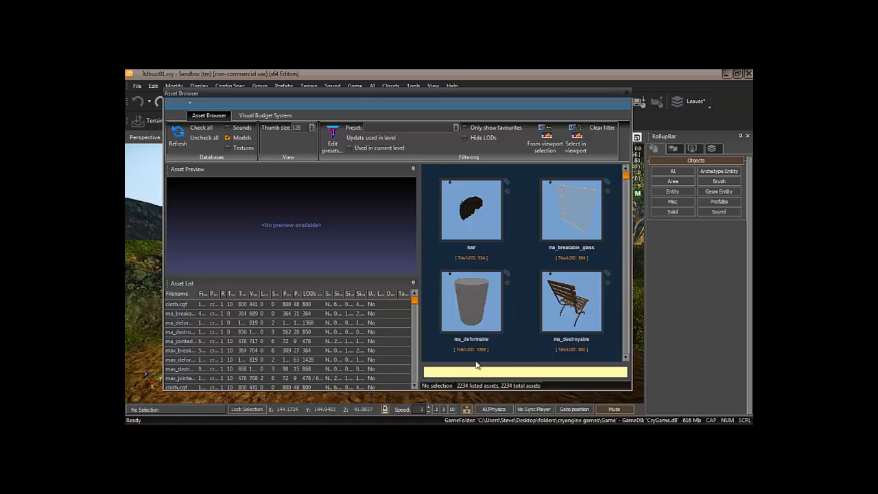
{"action": "type", "text": "fire"}
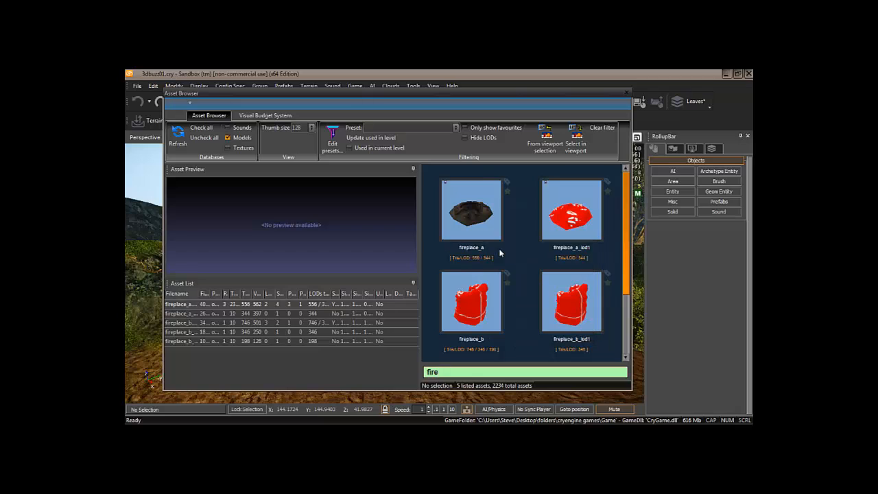
Place the fireplace_a model on the dirt path in the level and close the asset browser.
{"action": "left_click", "coordinate": [474, 221]}
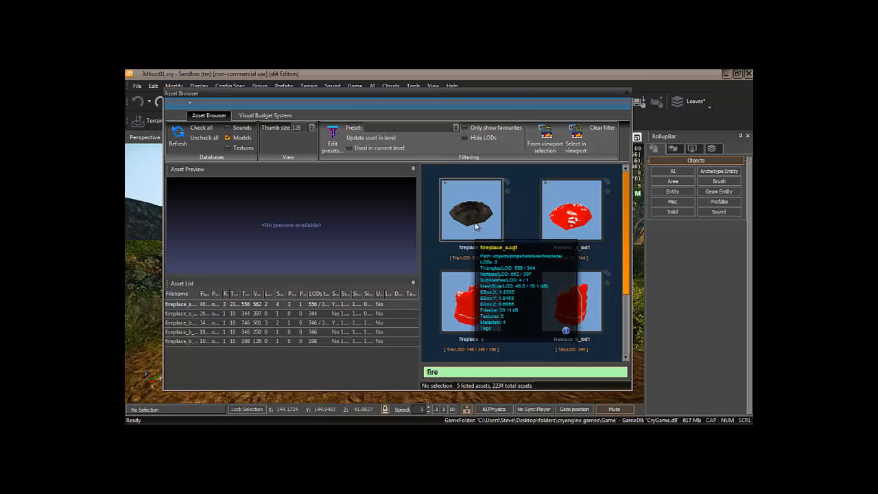
{"action": "left_click_drag", "start_coordinate": [502, 92], "coordinate": [475, 143]}
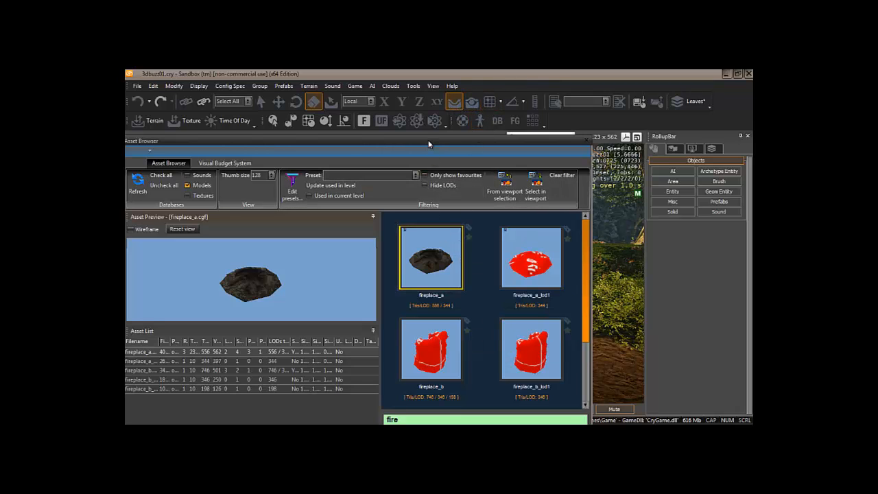
{"action": "left_click_drag", "start_coordinate": [429, 144], "coordinate": [270, 148]}
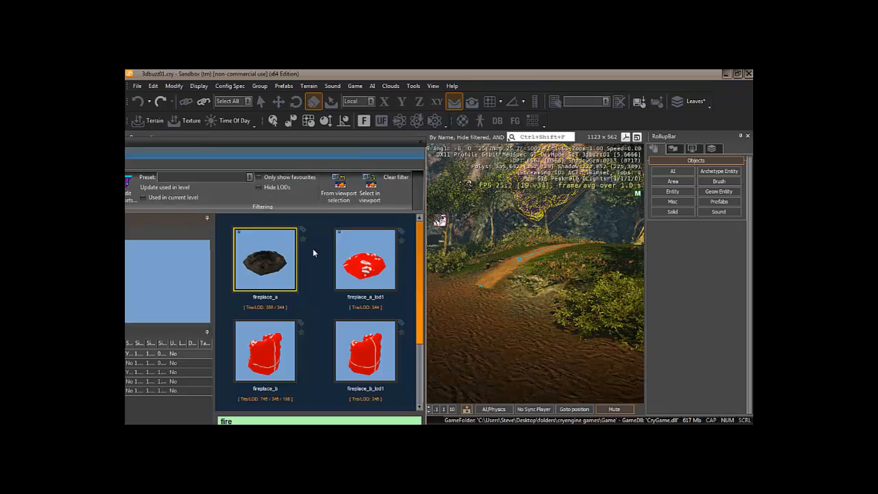
{"action": "left_click_drag", "start_coordinate": [263, 268], "coordinate": [443, 319]}
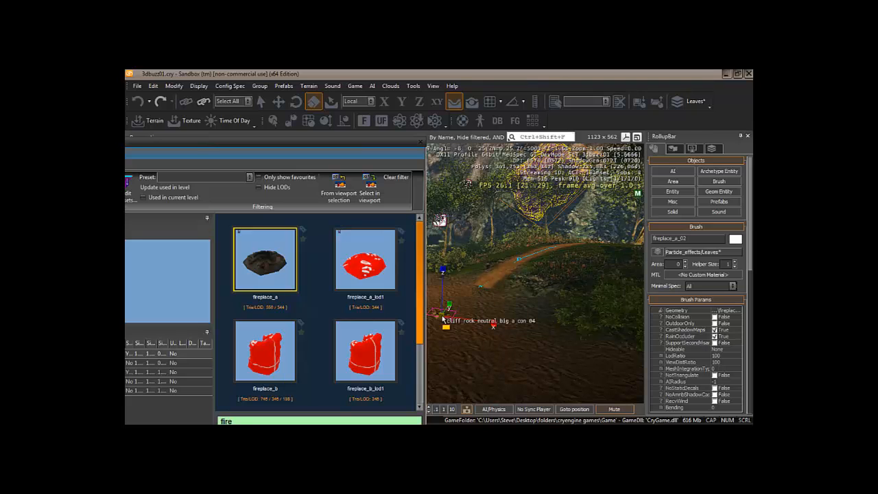
{"action": "mouse_move", "coordinate": [442, 319]}
{"action": "left_mouse_down"}
{"action": "mouse_move", "coordinate": [503, 318]}
{"action": "mouse_move", "coordinate": [445, 316]}
{"action": "left_mouse_up"}
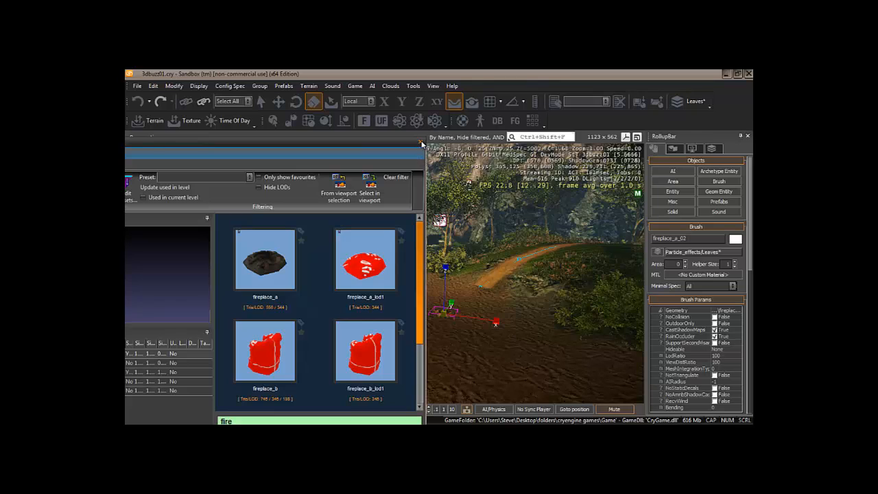
{"action": "left_click", "coordinate": [421, 143]}
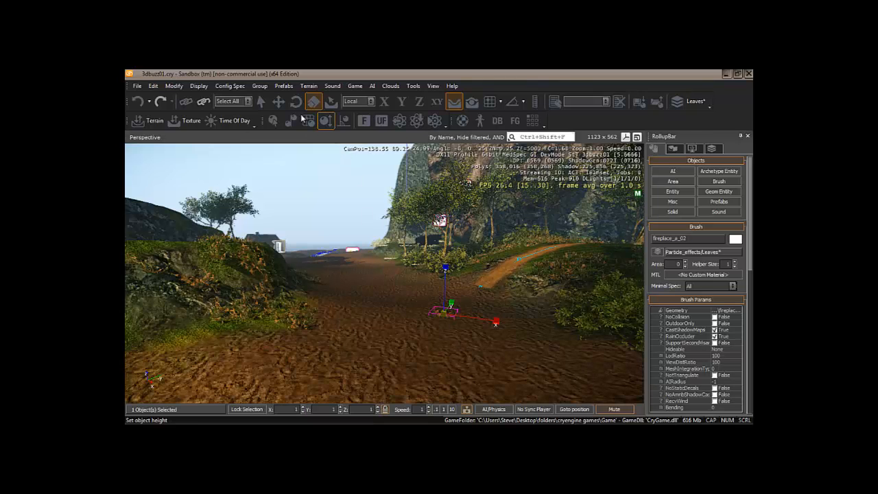
Move the fireplace along X to about 131.23 and lower it slightly into the ground to about Z 19.24.
{"action": "left_click", "coordinate": [280, 103]}
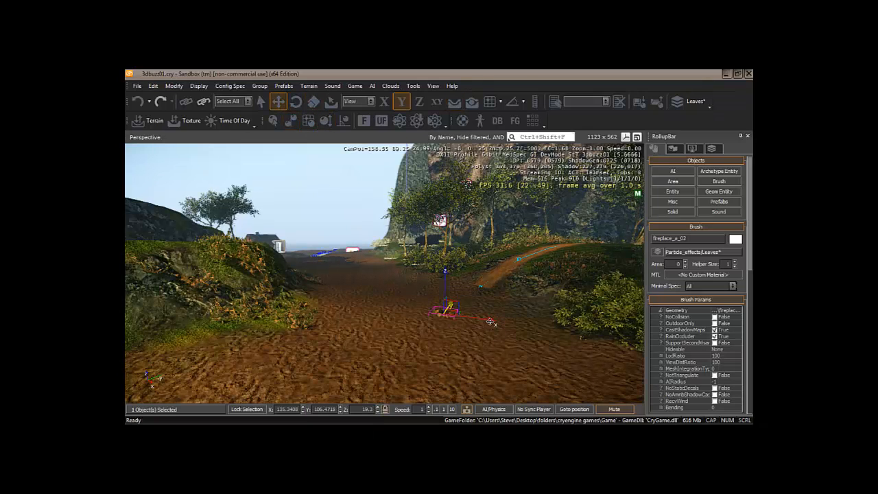
{"action": "mouse_move", "coordinate": [492, 318]}
{"action": "left_mouse_down"}
{"action": "mouse_move", "coordinate": [428, 310]}
{"action": "mouse_move", "coordinate": [436, 315]}
{"action": "left_mouse_up"}
{"action": "right_click_drag", "start_coordinate": [408, 351], "coordinate": [409, 353]}
{"action": "key", "text": "w"}
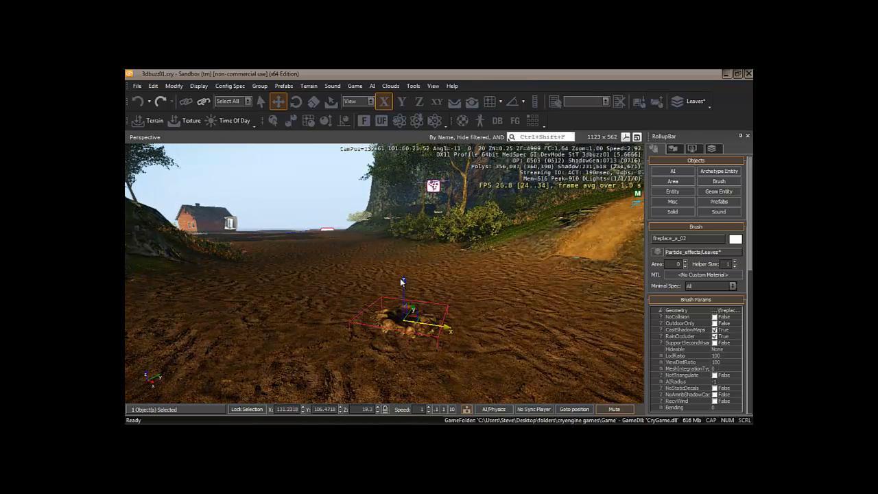
{"action": "left_click_drag", "start_coordinate": [403, 280], "coordinate": [403, 281]}
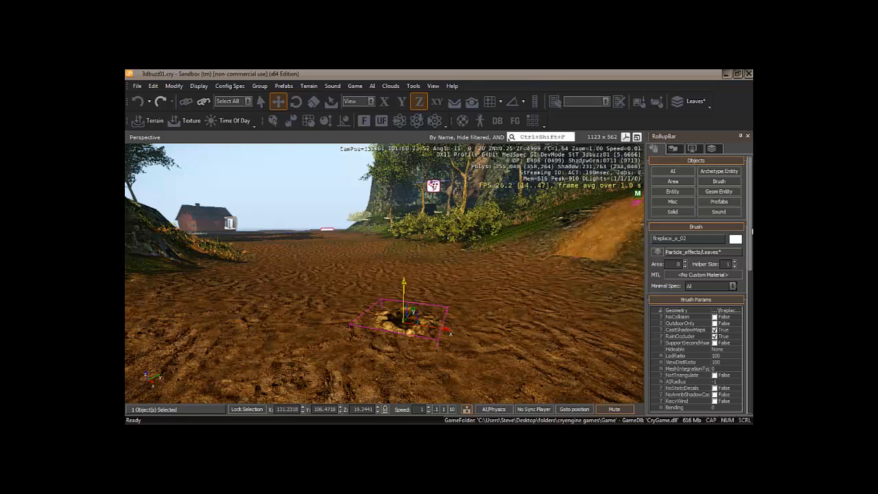
Place a Light entity at the fireplace, following the terrain, and raise it above the stones to about Z 20.01.
{"action": "left_click", "coordinate": [672, 192]}
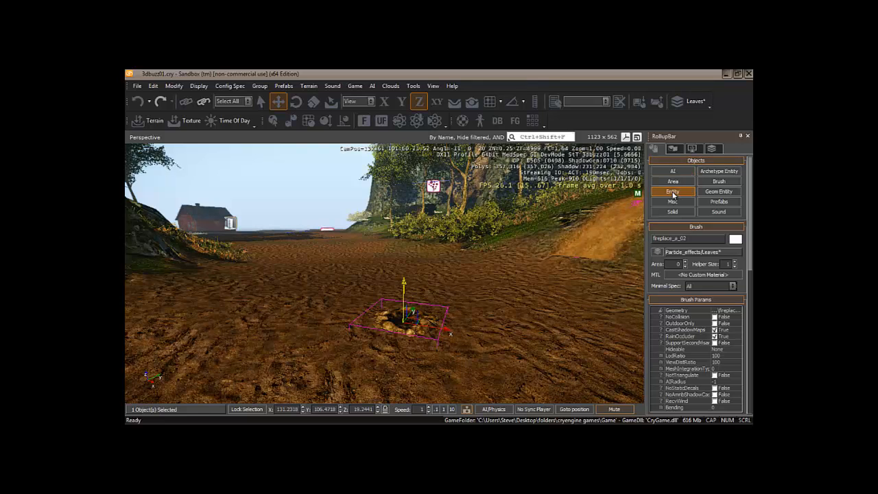
{"action": "left_click", "coordinate": [655, 285]}
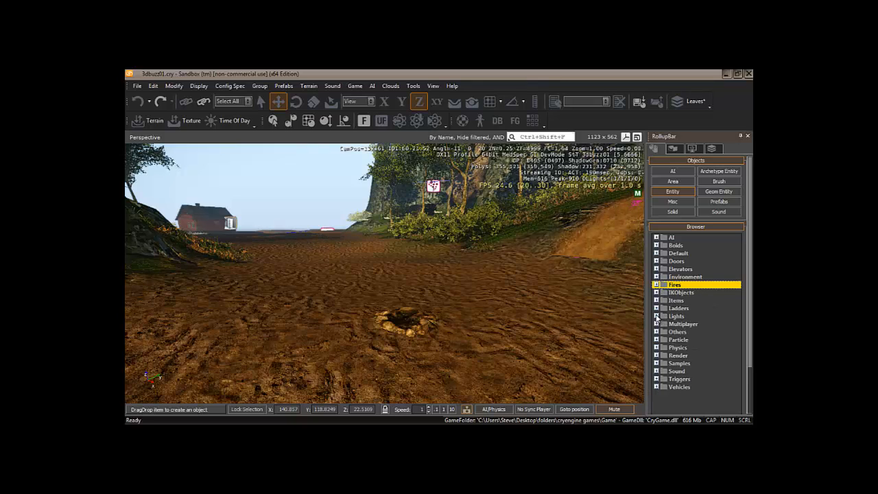
{"action": "left_click", "coordinate": [656, 316]}
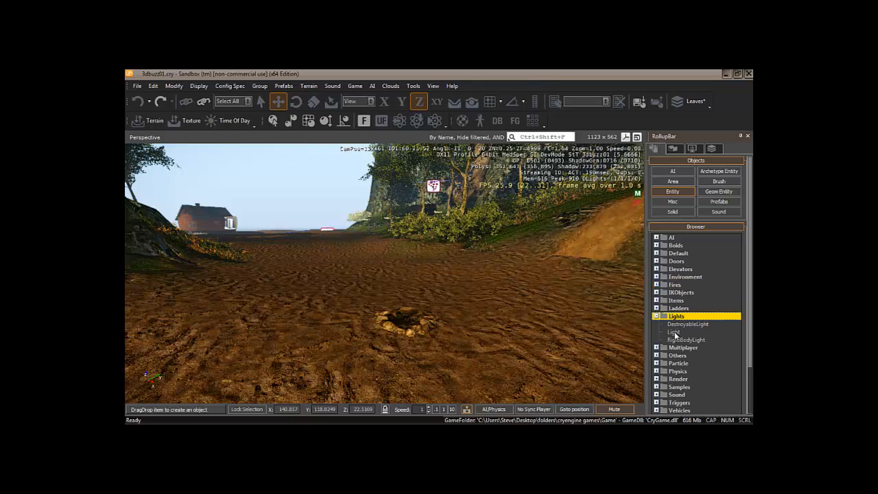
{"action": "left_click", "coordinate": [672, 332]}
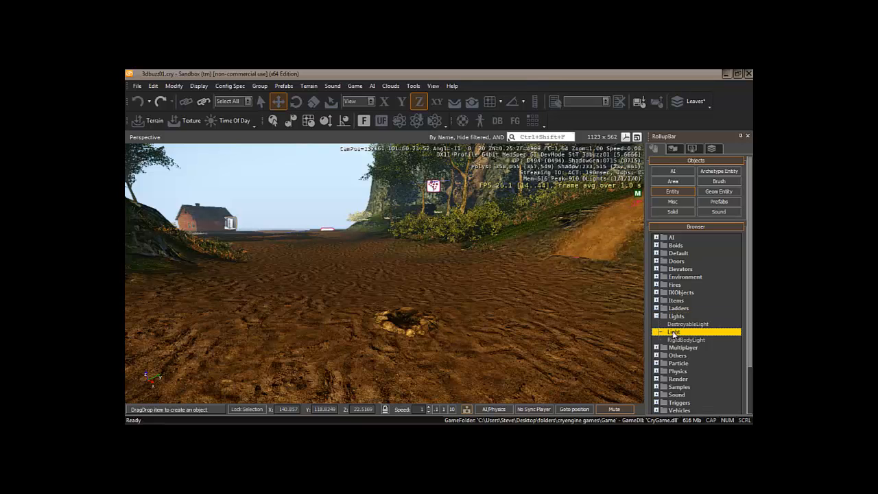
{"action": "left_click", "coordinate": [454, 102]}
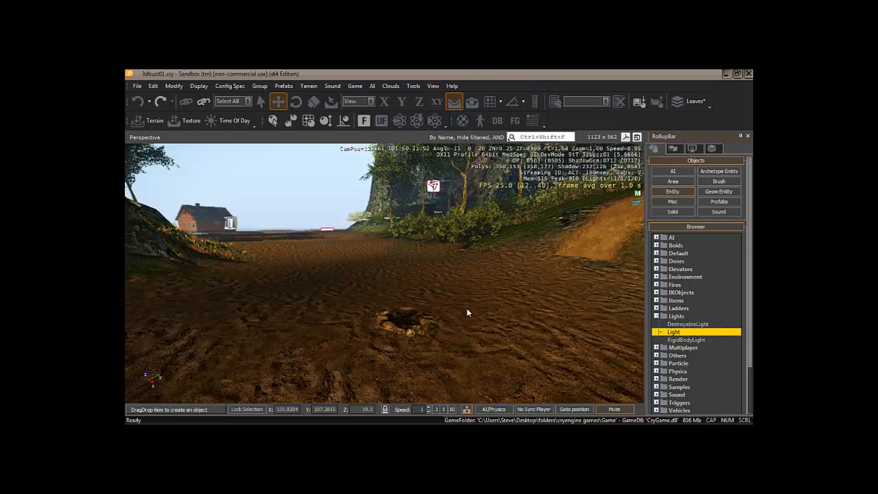
{"action": "left_click", "coordinate": [406, 317]}
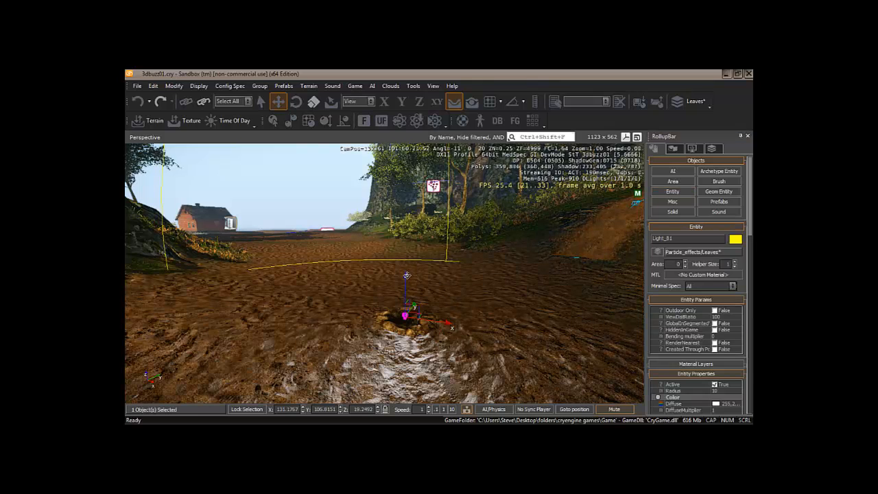
{"action": "left_click_drag", "start_coordinate": [406, 275], "coordinate": [406, 245]}
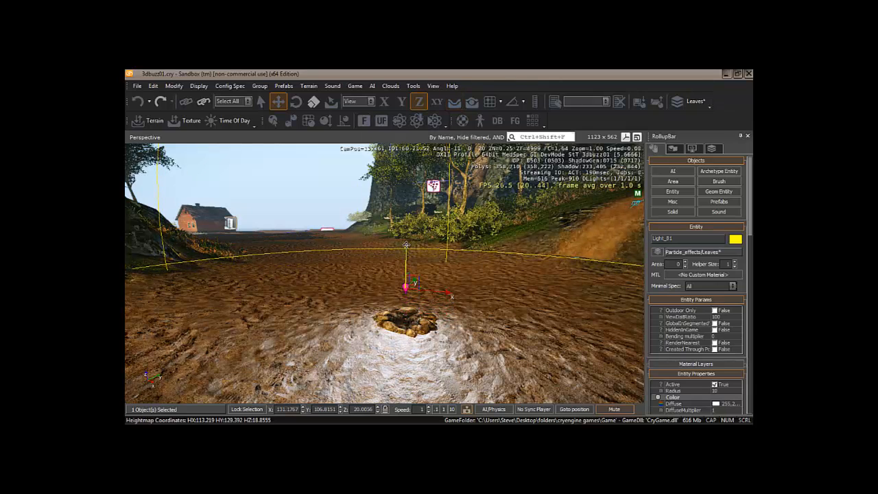
{"action": "right_click_drag", "start_coordinate": [407, 273], "coordinate": [317, 314]}
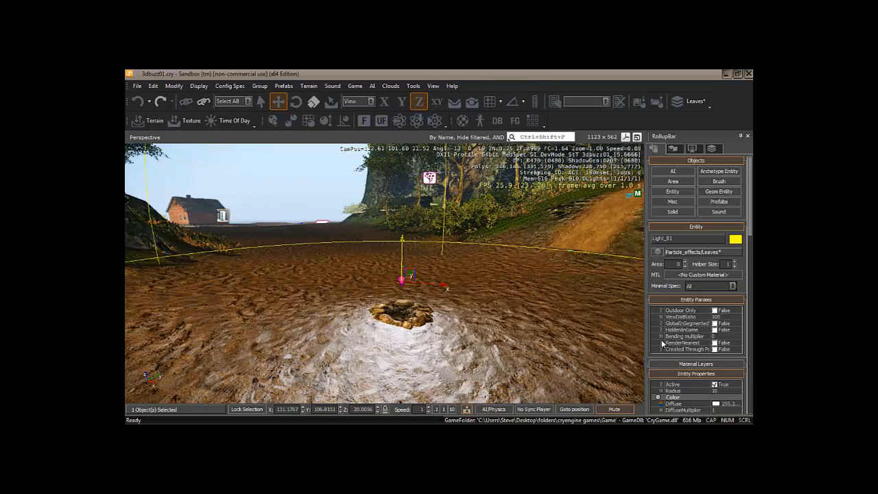
Set the light's diffuse color to a fire-like orange of about red 216, green 139, blue 54.
{"action": "left_click_drag", "start_coordinate": [751, 199], "coordinate": [749, 247]}
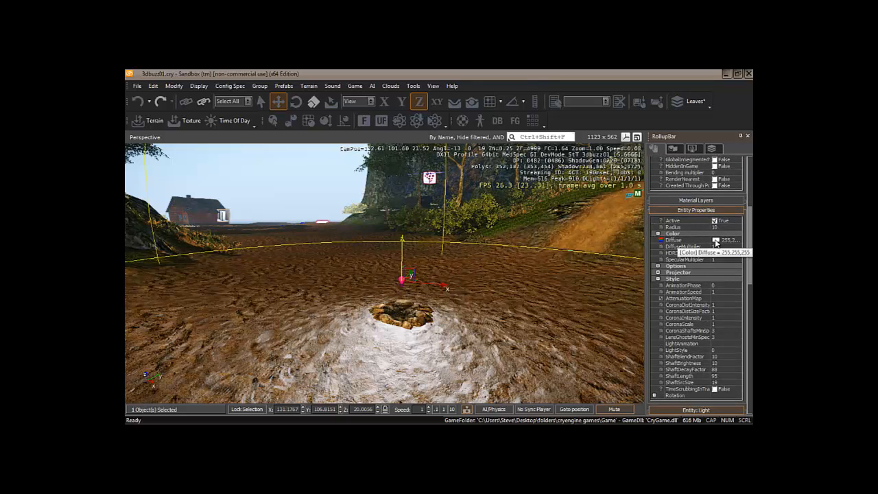
{"action": "left_click", "coordinate": [715, 240]}
{"action": "left_click", "coordinate": [715, 240]}
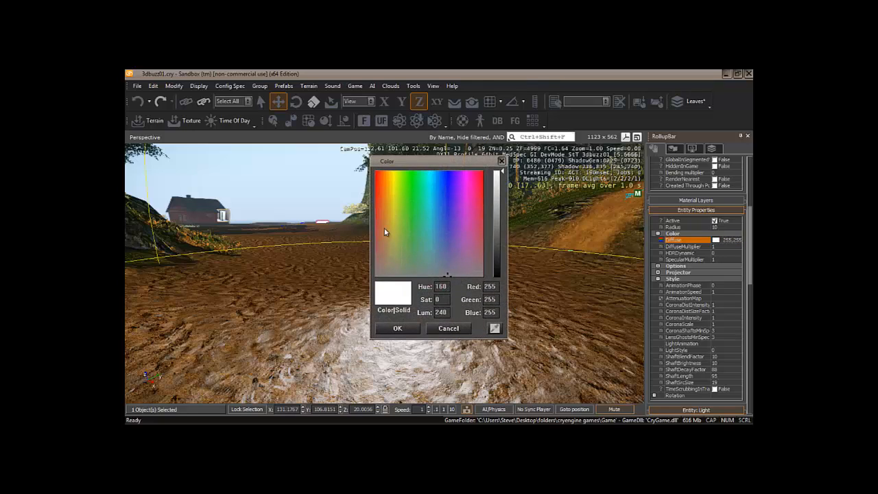
{"action": "left_click", "coordinate": [389, 207]}
{"action": "left_click", "coordinate": [385, 205]}
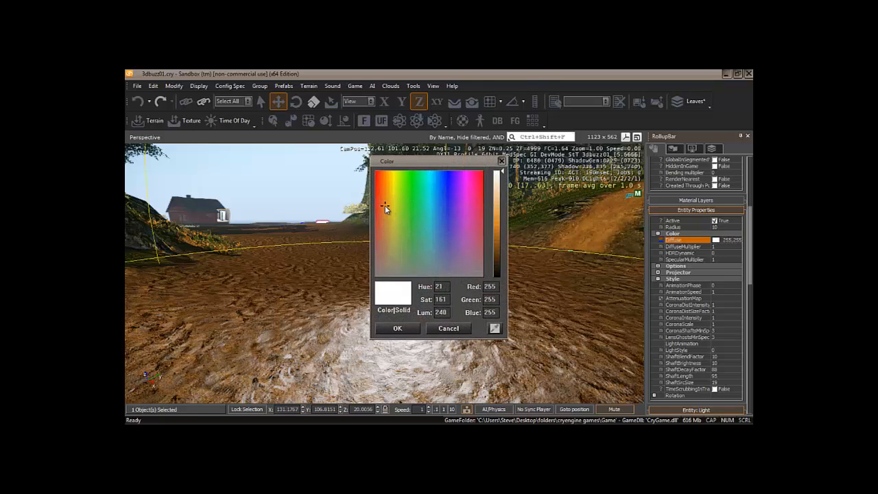
{"action": "left_click", "coordinate": [499, 220]}
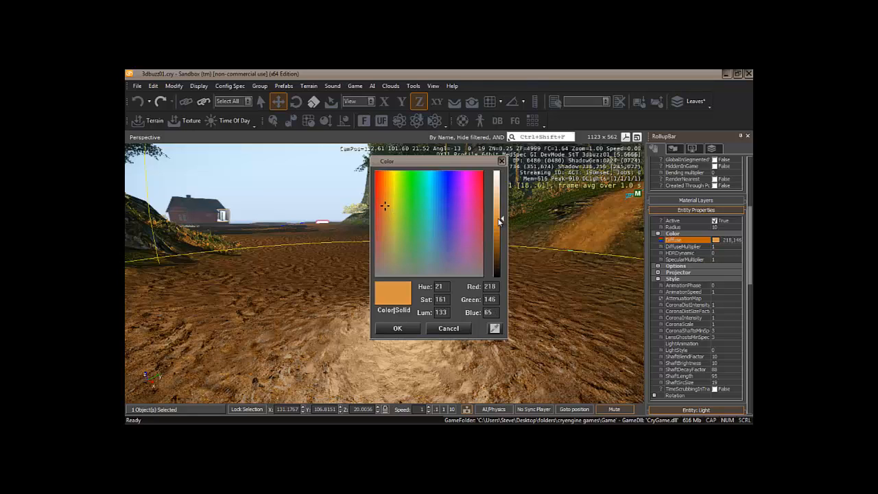
{"action": "left_click", "coordinate": [499, 227]}
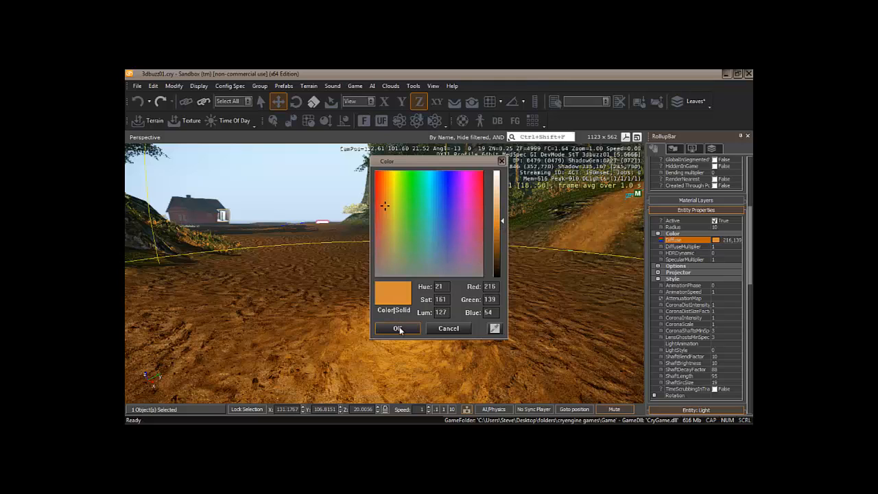
{"action": "left_click", "coordinate": [395, 327]}
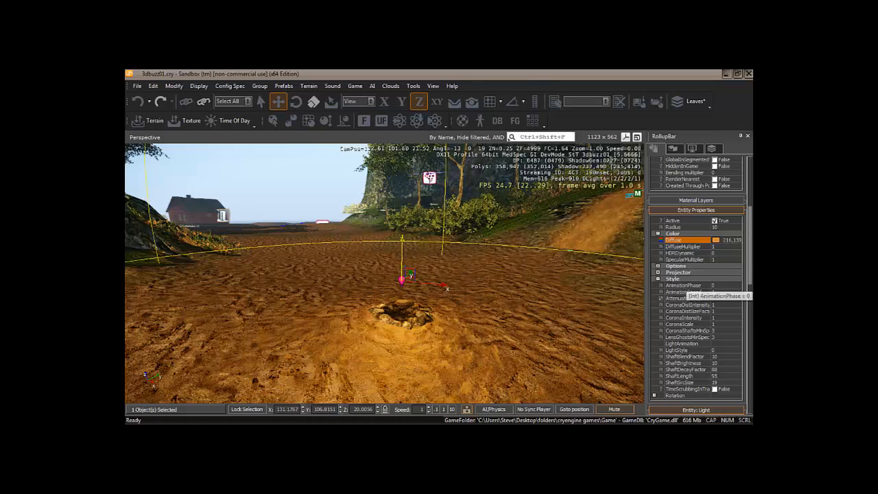
Set the light's LightStyle property to 9.
{"action": "left_click_drag", "start_coordinate": [749, 219], "coordinate": [751, 240]}
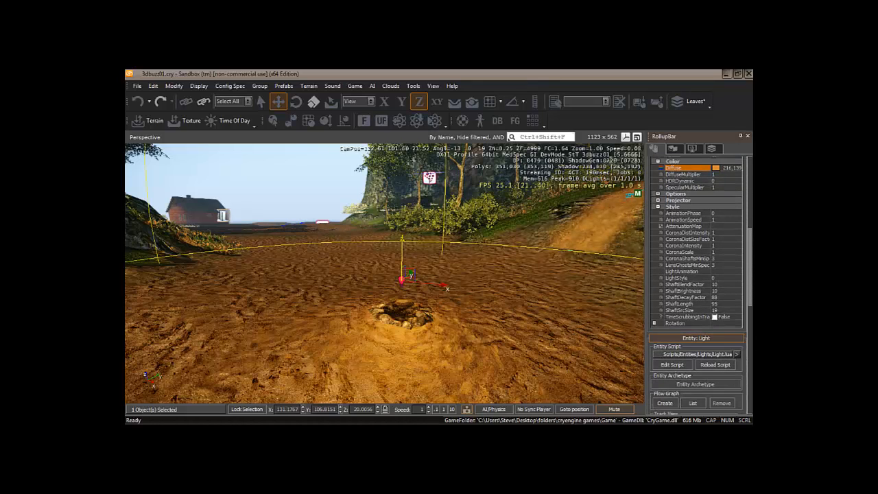
{"action": "scroll", "coordinate": [679, 237], "scroll_direction": "up", "scroll_amount": 2}
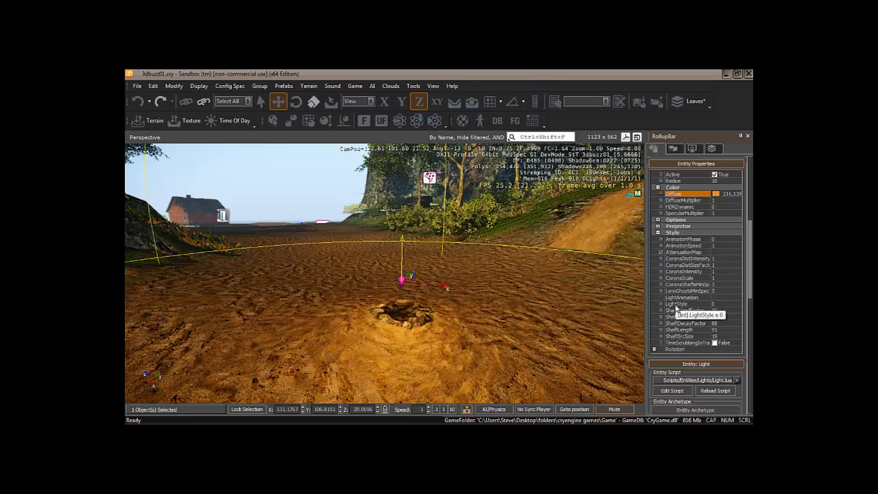
{"action": "left_click", "coordinate": [714, 303]}
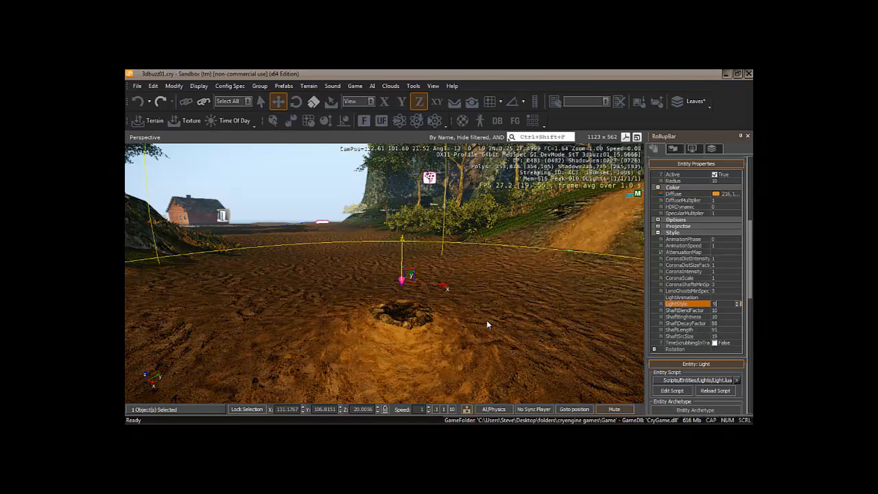
Centre the light over the fireplace by moving it along Y to about 106.57 and along X to about 131.29.
{"action": "mouse_move", "coordinate": [473, 353]}
{"action": "right_mouse_down"}
{"action": "mouse_move", "coordinate": [491, 356]}
{"action": "mouse_move", "coordinate": [472, 357]}
{"action": "right_mouse_up"}
{"action": "key", "text": "a"}
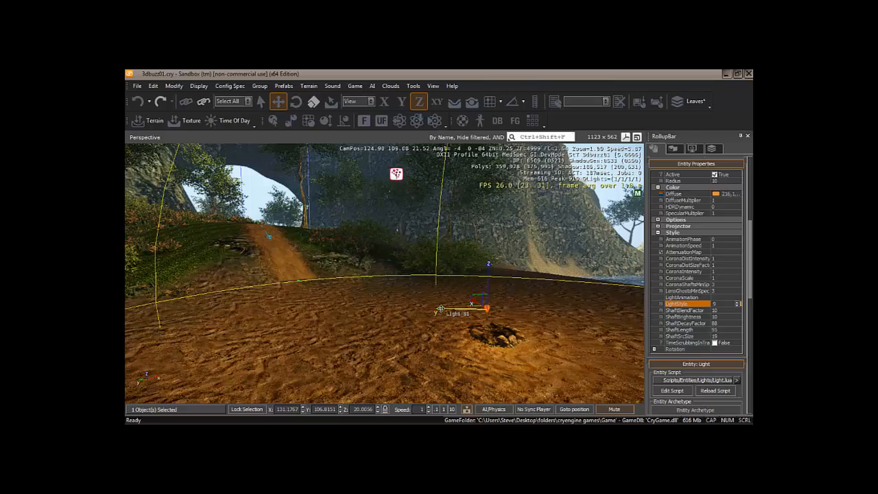
{"action": "left_click_drag", "start_coordinate": [442, 309], "coordinate": [457, 363]}
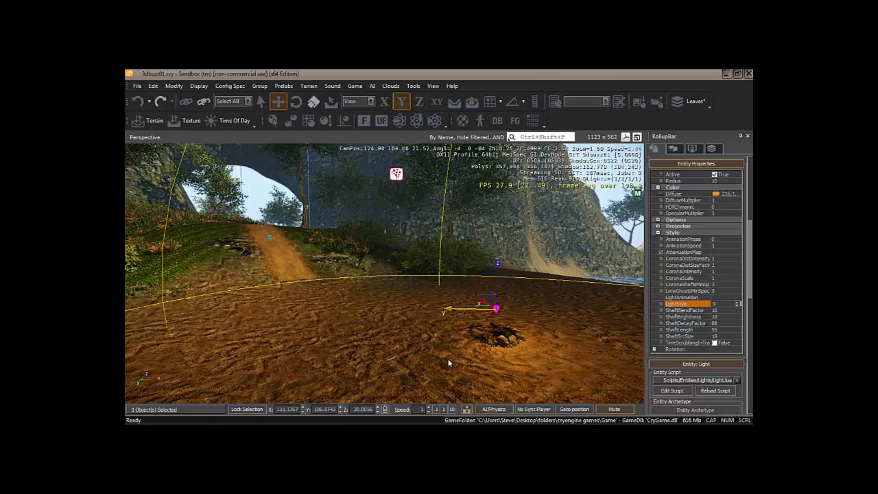
{"action": "right_click_drag", "start_coordinate": [451, 362], "coordinate": [448, 363]}
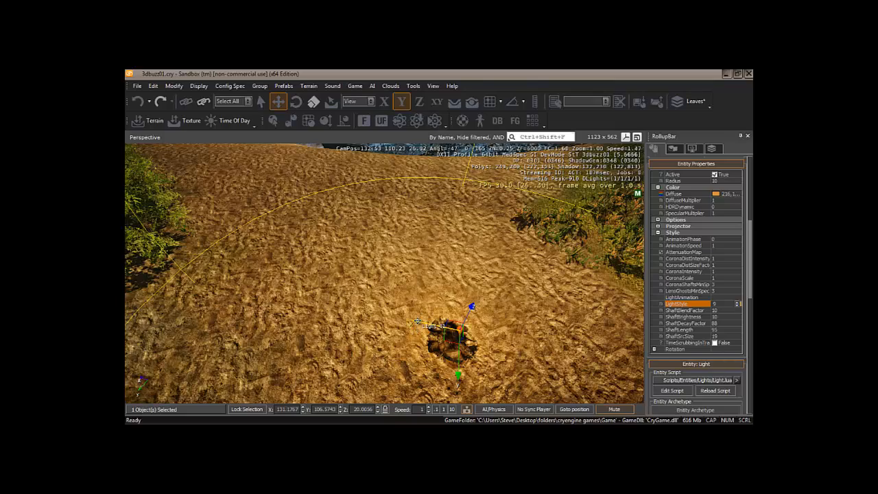
{"action": "left_click_drag", "start_coordinate": [416, 321], "coordinate": [413, 322]}
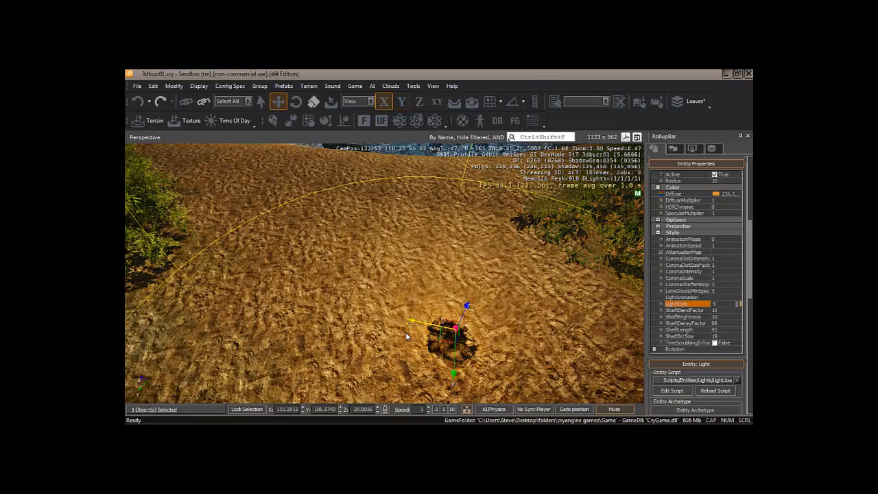
Place a FireParticle entity from the Fires category on the fireplace, following the terrain.
{"action": "key", "text": "d"}
{"action": "mouse_move", "coordinate": [406, 336]}
{"action": "right_mouse_down"}
{"action": "mouse_move", "coordinate": [394, 336]}
{"action": "mouse_move", "coordinate": [413, 336]}
{"action": "mouse_move", "coordinate": [406, 338]}
{"action": "right_mouse_up"}
{"action": "key", "text": "a"}
{"action": "key", "text": "d"}
{"action": "key", "text": "d"}
{"action": "key", "text": "a"}
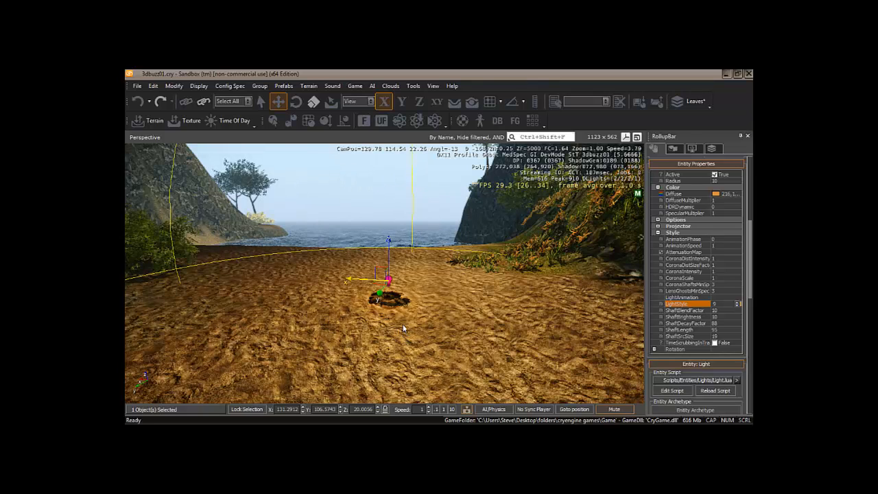
{"action": "left_click_drag", "start_coordinate": [750, 268], "coordinate": [750, 202]}
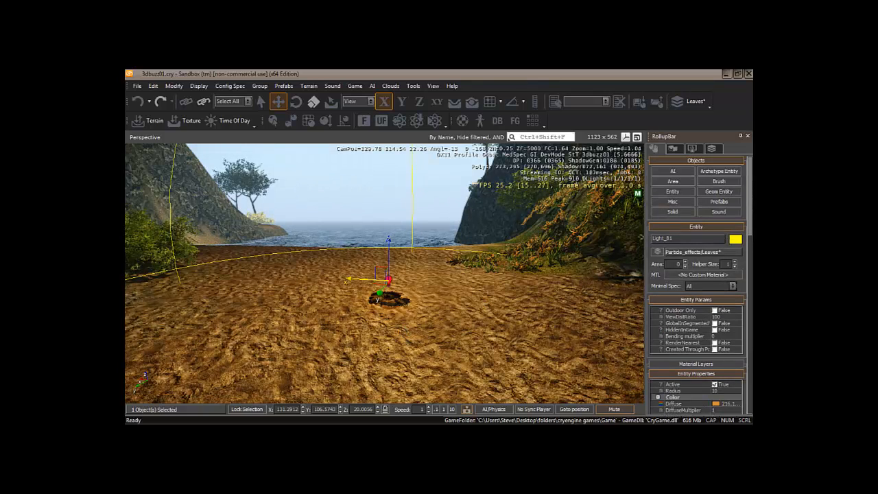
{"action": "left_click", "coordinate": [672, 192]}
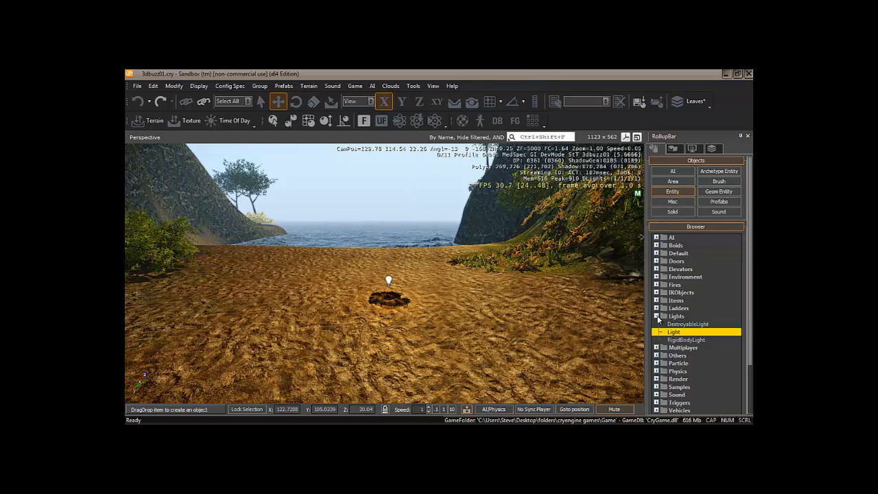
{"action": "left_click", "coordinate": [657, 316]}
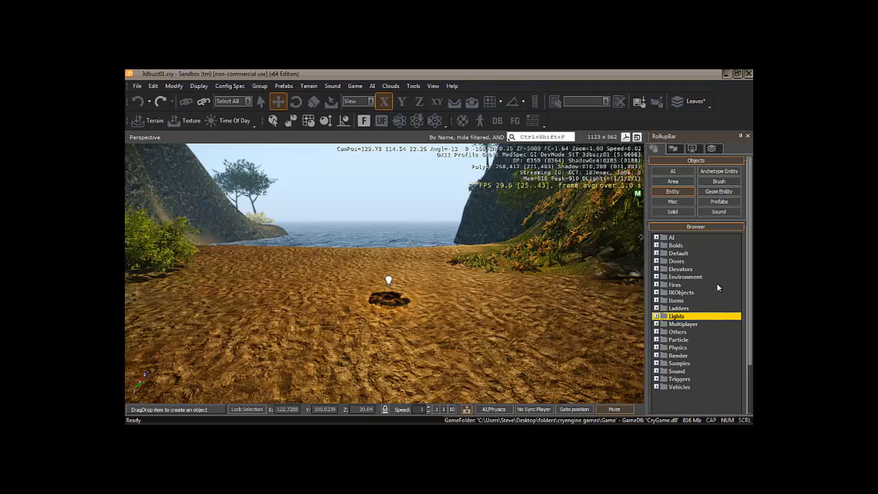
{"action": "left_click", "coordinate": [657, 285]}
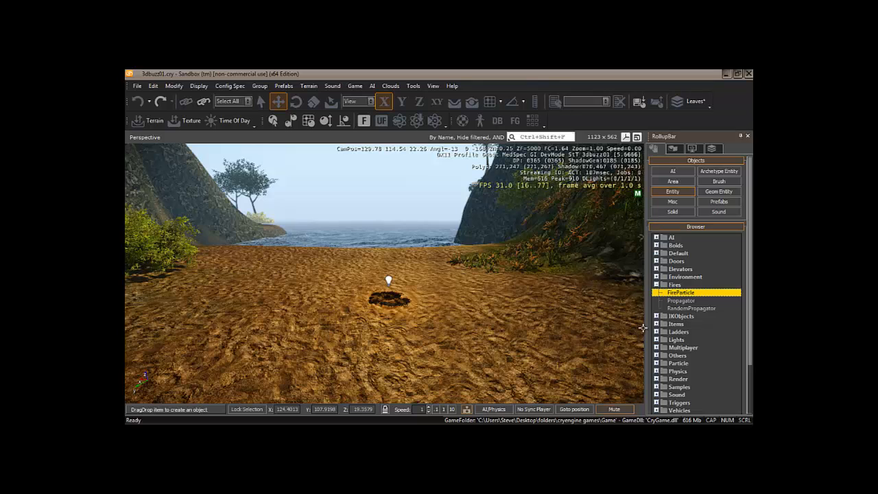
{"action": "left_click", "coordinate": [454, 102]}
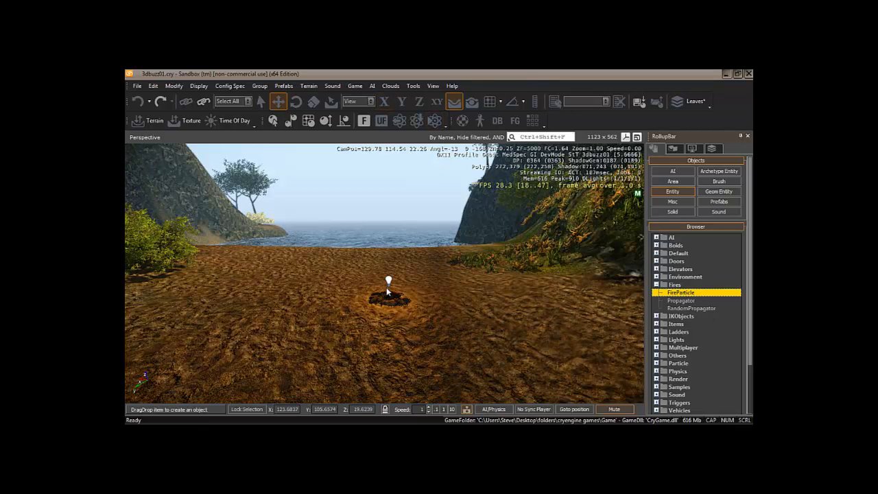
{"action": "left_click", "coordinate": [387, 289]}
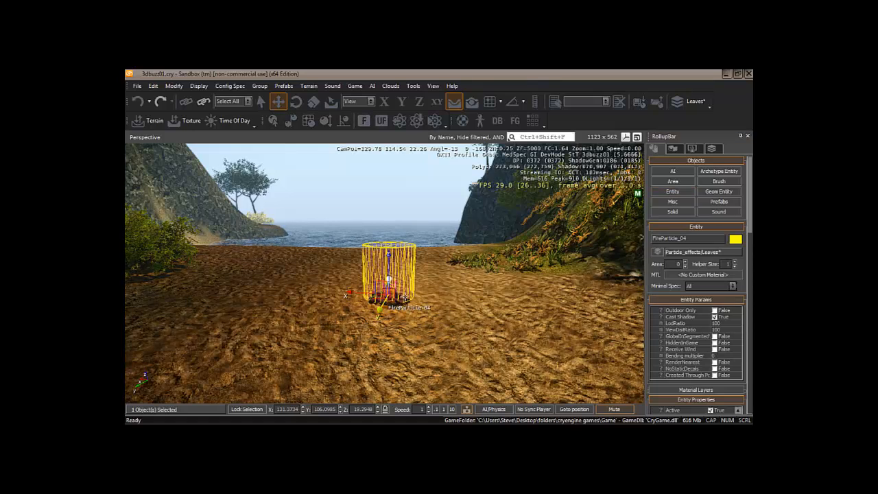
Open the smoke_and_fire particle library in the DataBase View.
{"action": "right_click_drag", "start_coordinate": [407, 331], "coordinate": [421, 322]}
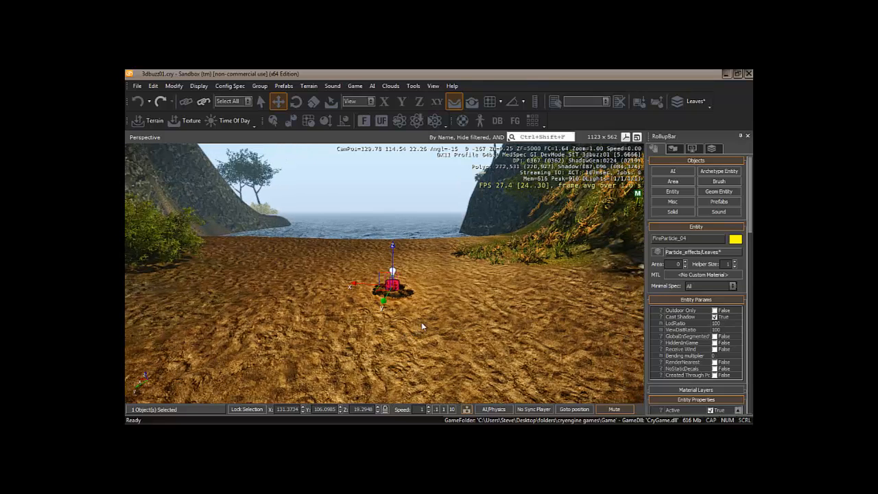
{"action": "left_click", "coordinate": [497, 121]}
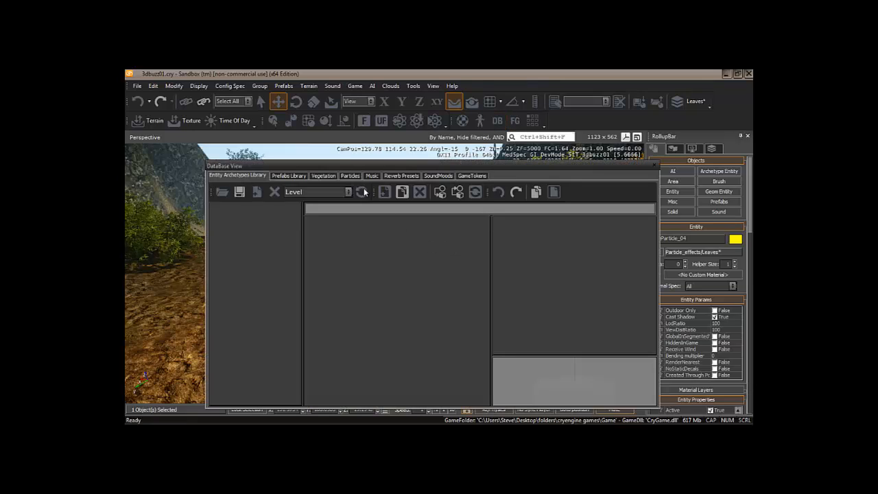
{"action": "left_click", "coordinate": [350, 175]}
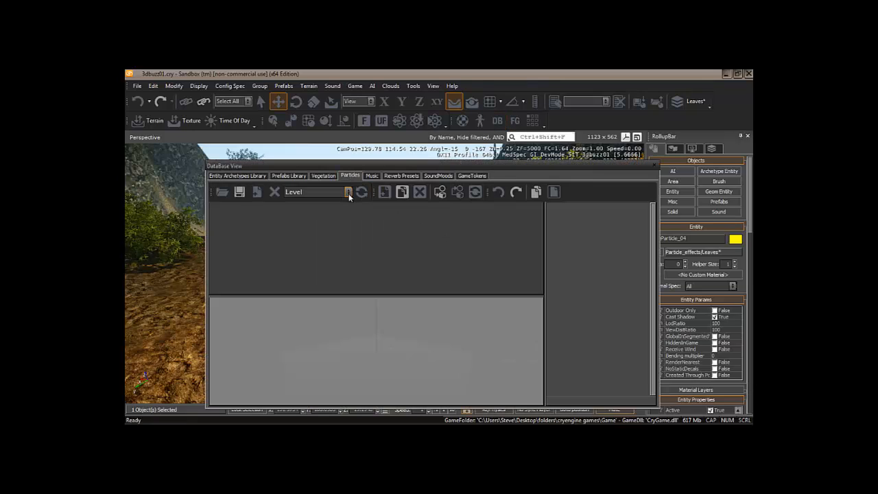
{"action": "left_click", "coordinate": [349, 193]}
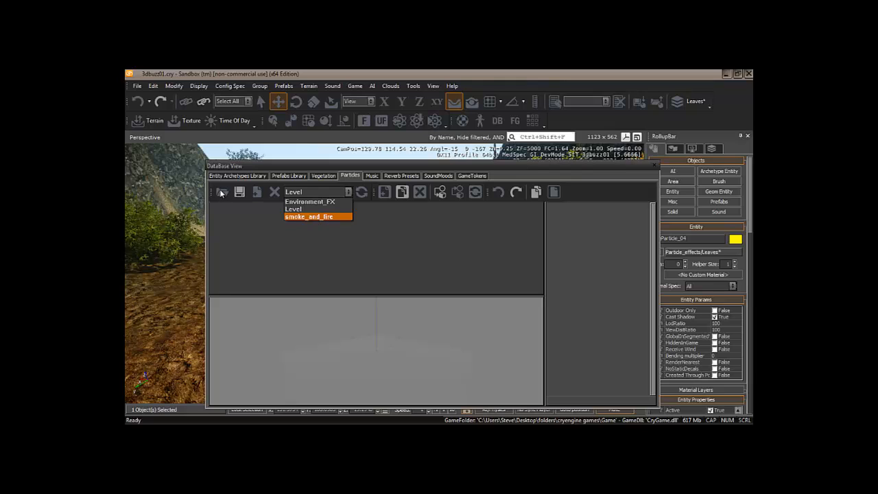
{"action": "left_click", "coordinate": [319, 216]}
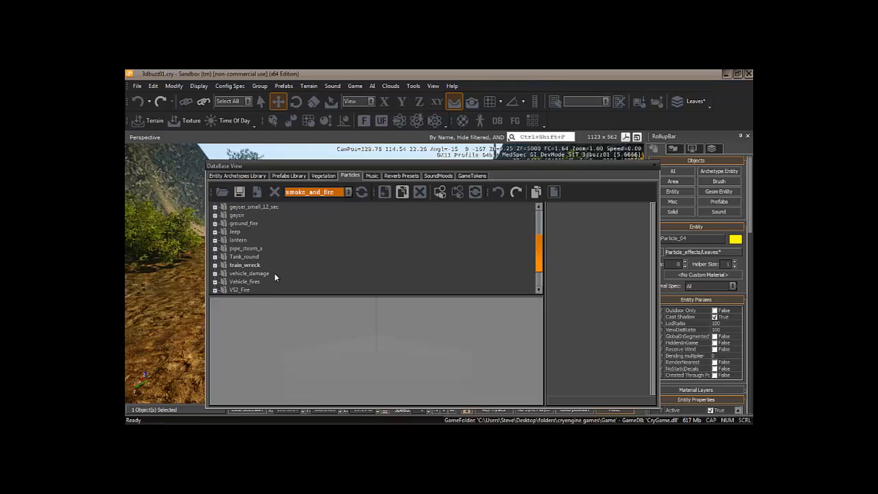
Place the VS2_Fire effect smallfire_nobase_noglow on the ground away from the fireplace and close the DataBase View.
{"action": "left_click", "coordinate": [216, 290]}
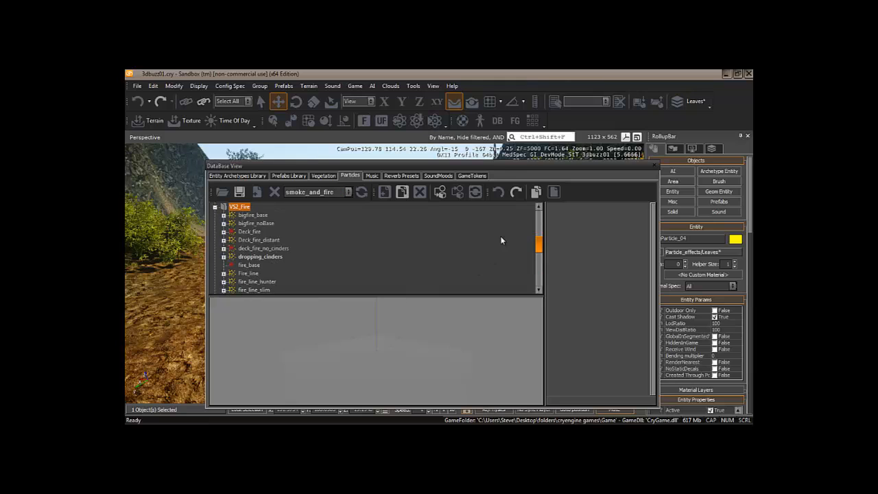
{"action": "left_click_drag", "start_coordinate": [539, 245], "coordinate": [539, 252]}
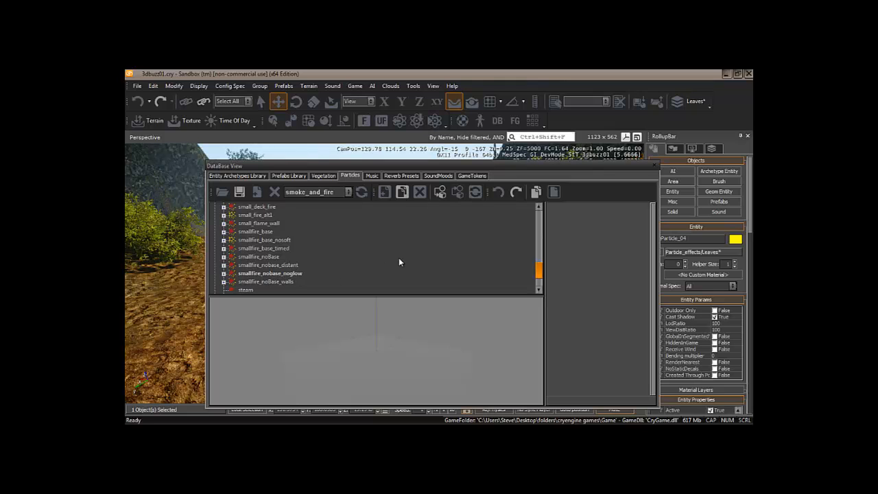
{"action": "left_click_drag", "start_coordinate": [432, 169], "coordinate": [478, 139]}
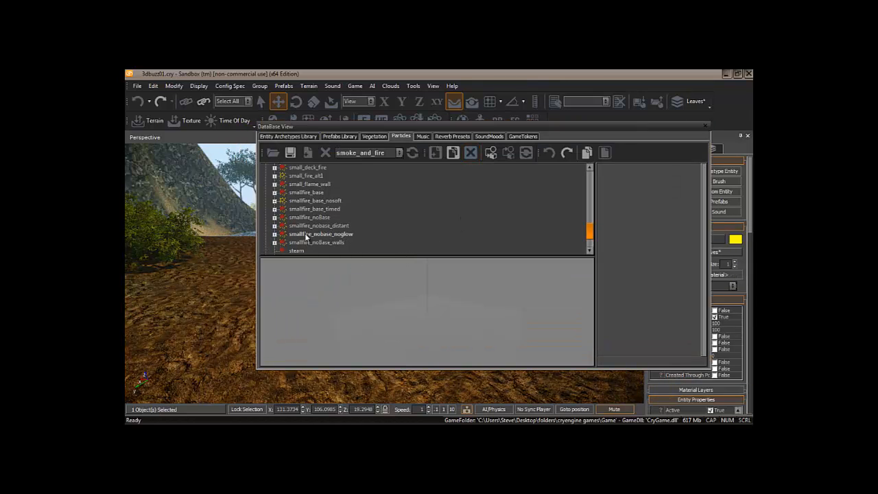
{"action": "left_click_drag", "start_coordinate": [258, 245], "coordinate": [180, 313]}
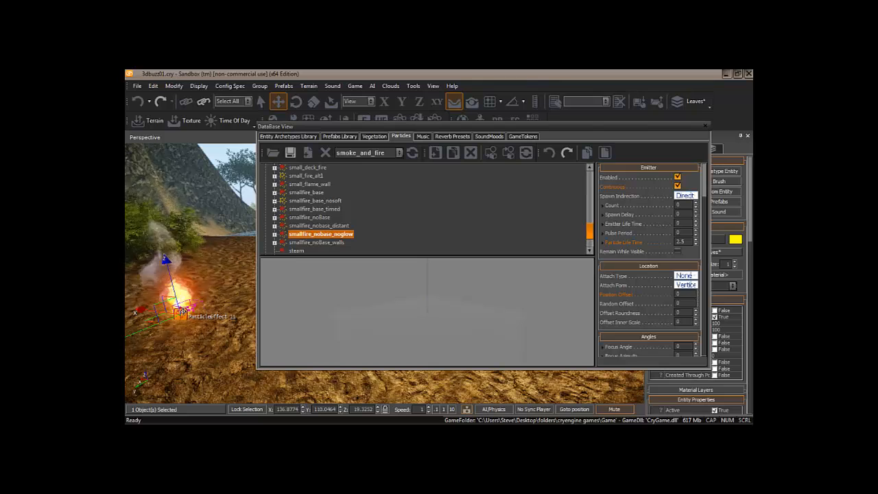
{"action": "left_click", "coordinate": [705, 127]}
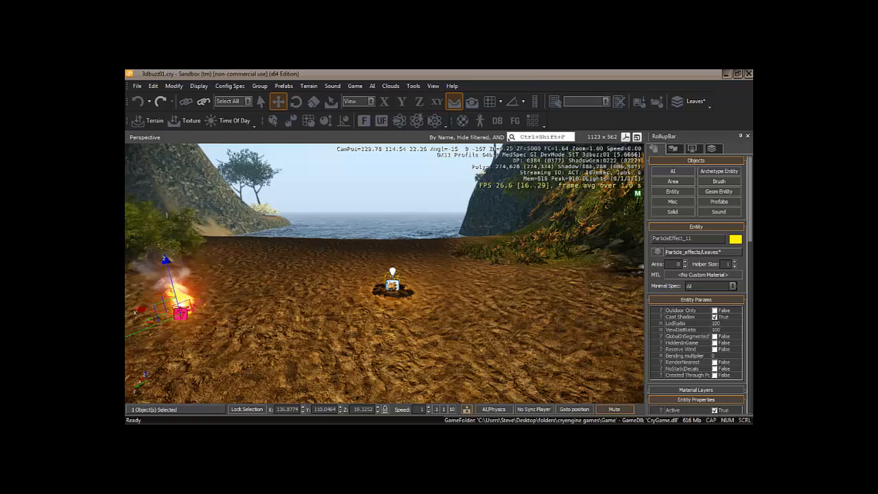
Copy the placed effect's ParticleEffect path, smoke_and_fire.VS2_Fire.smallfire_nobase_noglow, into the ParticleEffect property of the FireParticle entity at the fireplace.
{"action": "left_click_drag", "start_coordinate": [749, 194], "coordinate": [751, 257]}
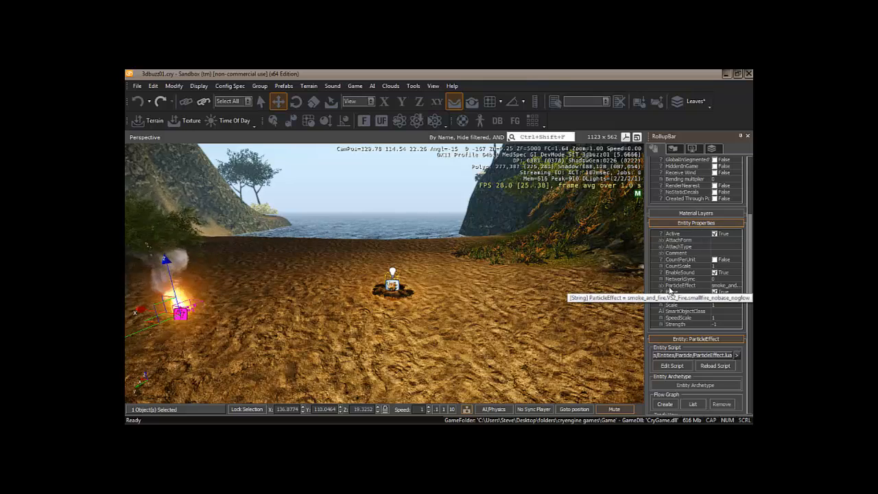
{"action": "left_click", "coordinate": [724, 285]}
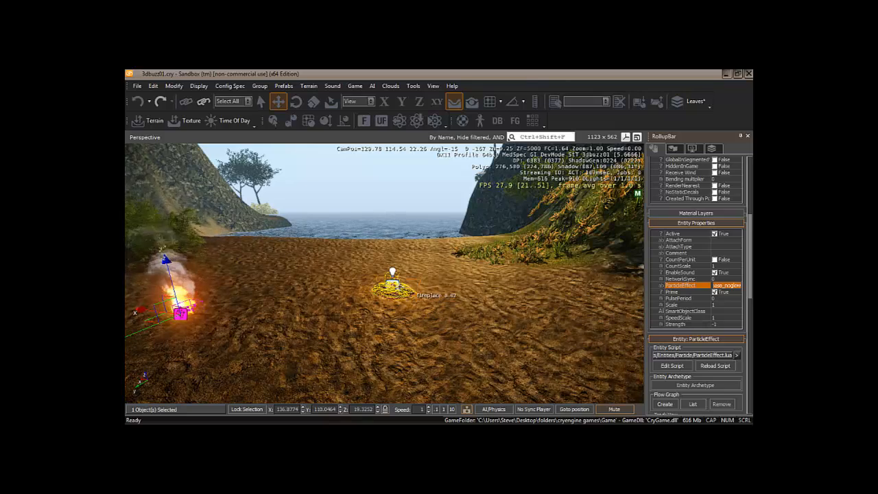
{"action": "left_click", "coordinate": [394, 284]}
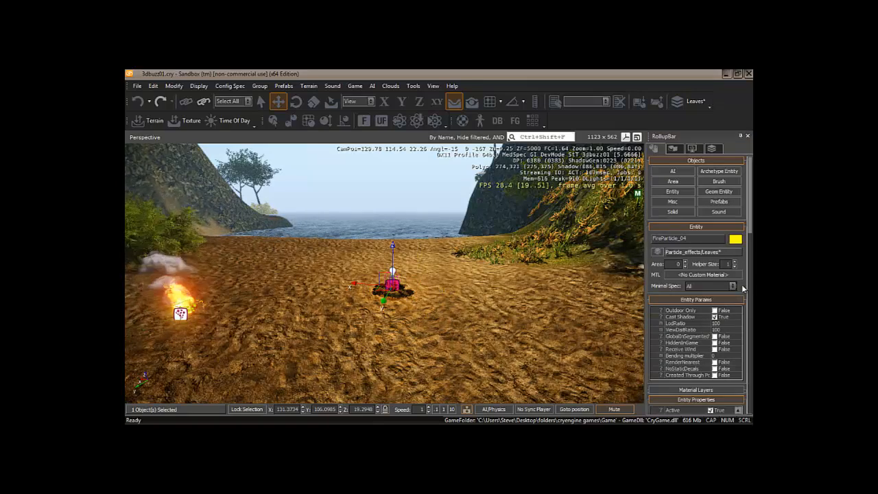
{"action": "left_click_drag", "start_coordinate": [751, 197], "coordinate": [751, 269]}
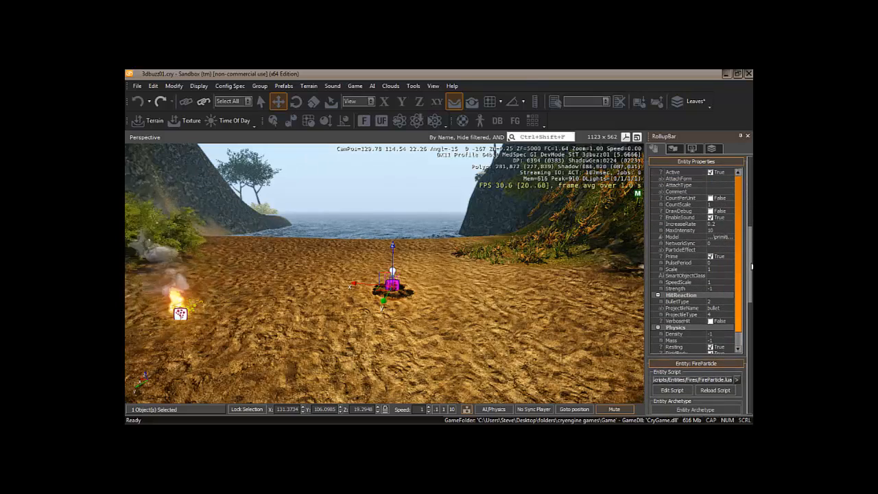
{"action": "left_click", "coordinate": [681, 250]}
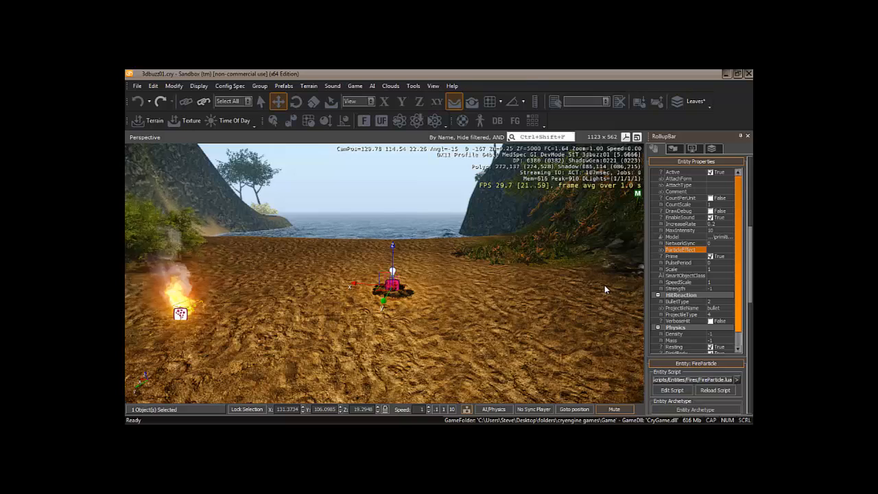
{"action": "key", "text": "ctrl+v"}
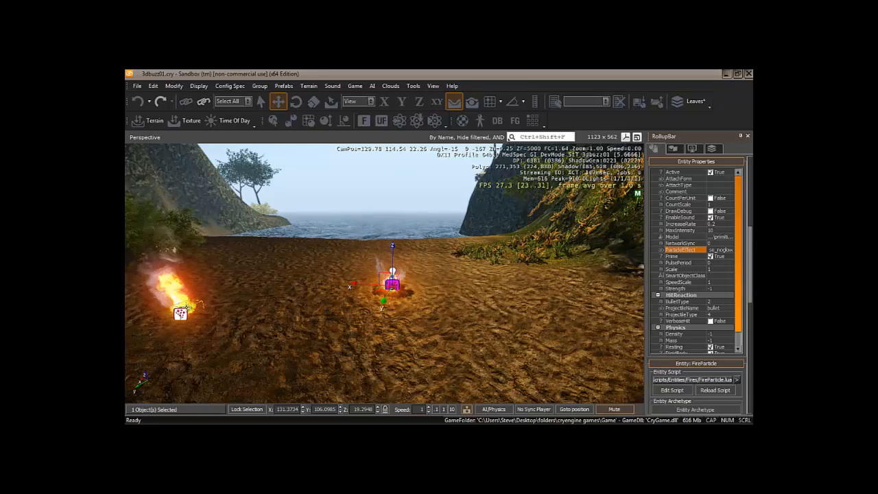
Delete the separate particle effect burning away from the fireplace.
{"action": "left_click", "coordinate": [181, 313]}
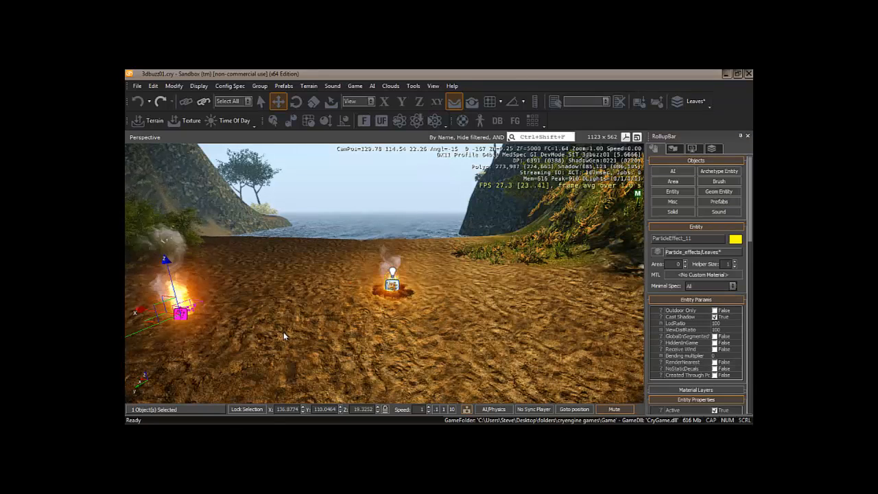
{"action": "key", "text": "Delete"}
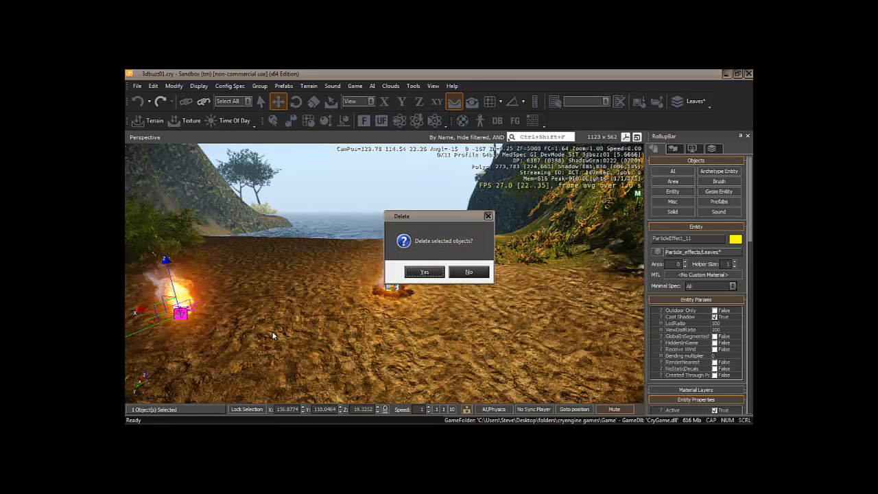
{"action": "left_click", "coordinate": [437, 273]}
Rotate the FireParticle entity about 90 degrees around its local X axis so the flames point upward.
{"action": "mouse_move", "coordinate": [401, 339]}
{"action": "right_mouse_down"}
{"action": "mouse_move", "coordinate": [412, 331]}
{"action": "mouse_move", "coordinate": [405, 335]}
{"action": "right_mouse_up"}
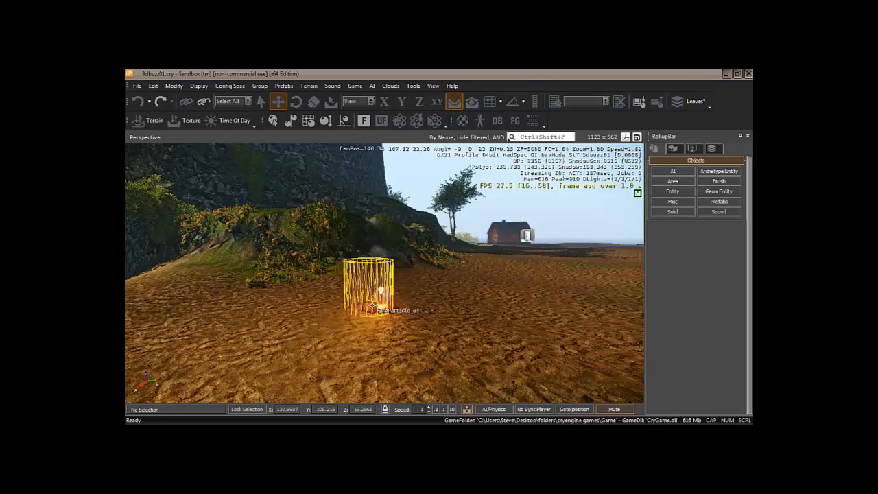
{"action": "left_click", "coordinate": [372, 304]}
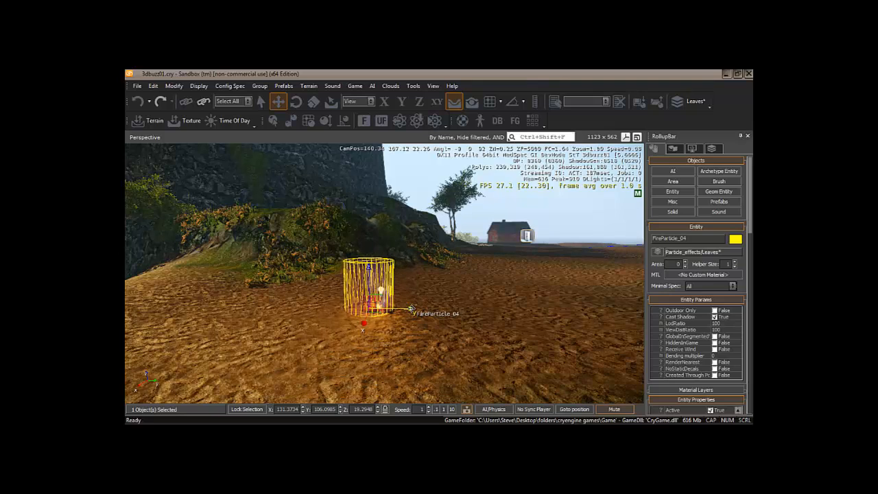
{"action": "left_click", "coordinate": [300, 104]}
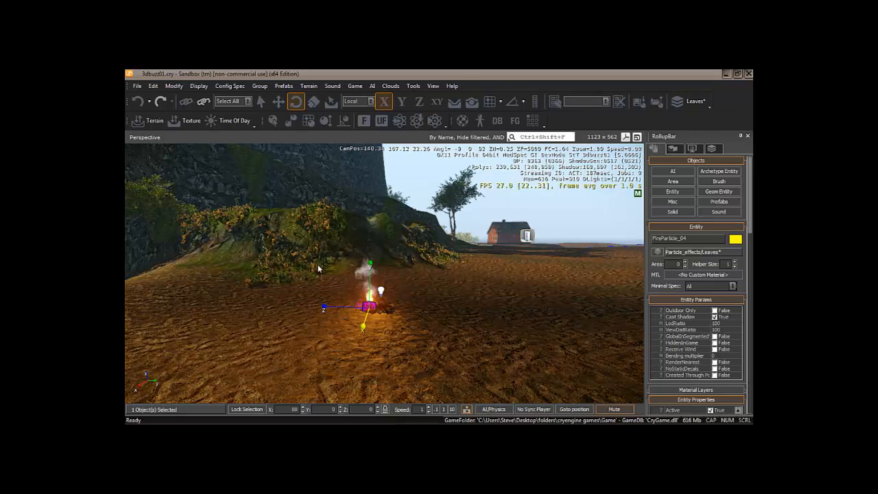
Move the FireParticle entity along Y to about 106.50 so the flames sit in the middle of the fireplace.
{"action": "key", "text": "1"}
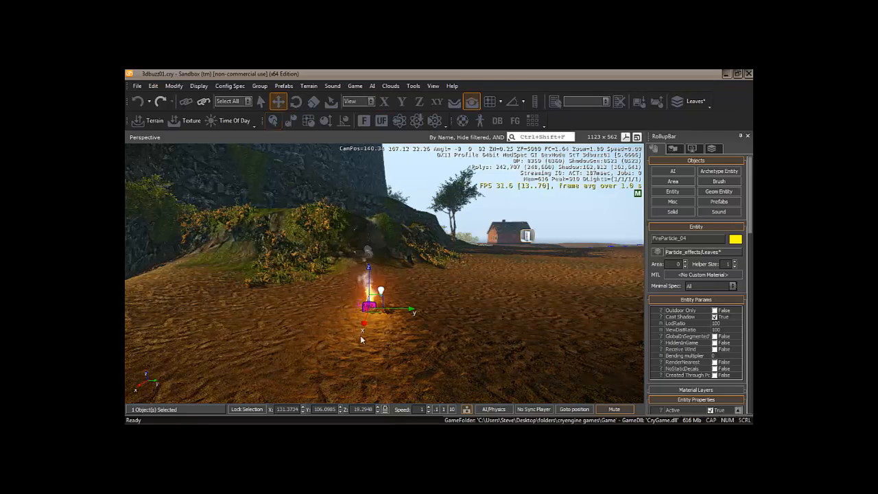
{"action": "left_click_drag", "start_coordinate": [412, 309], "coordinate": [423, 310]}
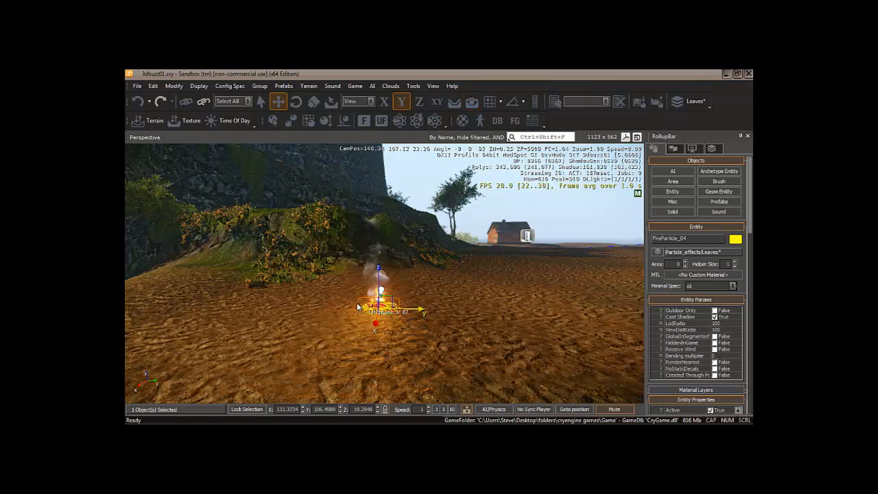
{"action": "right_click_drag", "start_coordinate": [360, 354], "coordinate": [379, 358]}
{"action": "key", "text": "d"}
{"action": "key", "text": "w"}
{"action": "key", "text": "s"}
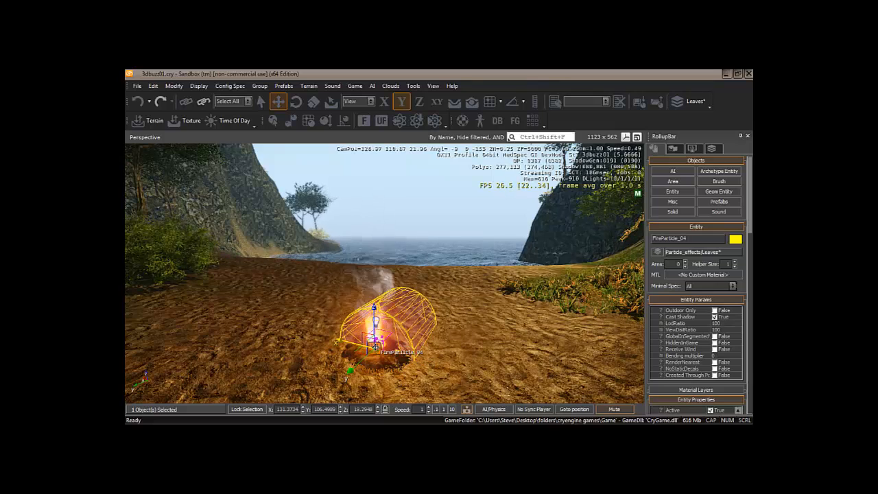
Delete the FireParticle entity from the fireplace and turn on the follow-terrain movement constraint.
{"action": "left_click", "coordinate": [375, 347]}
{"action": "key", "text": "Delete"}
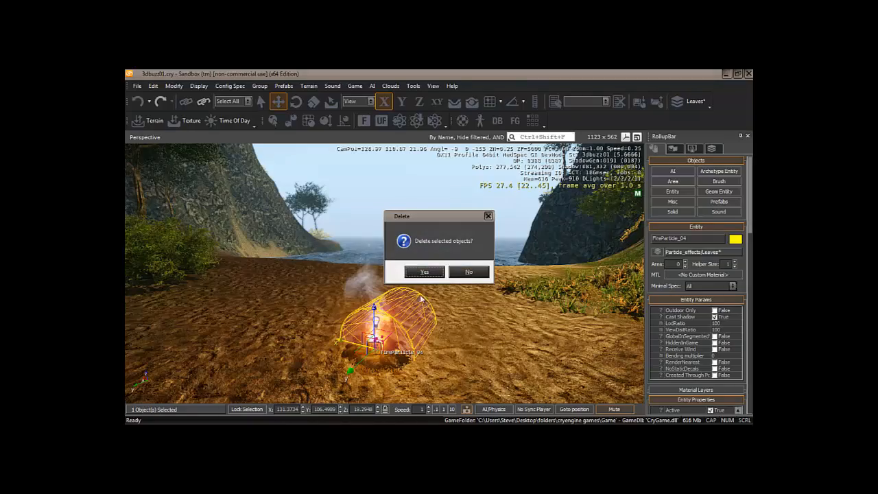
{"action": "left_click", "coordinate": [424, 271]}
{"action": "right_click_drag", "start_coordinate": [463, 349], "coordinate": [465, 350]}
{"action": "key", "text": "w"}
{"action": "key", "text": "s"}
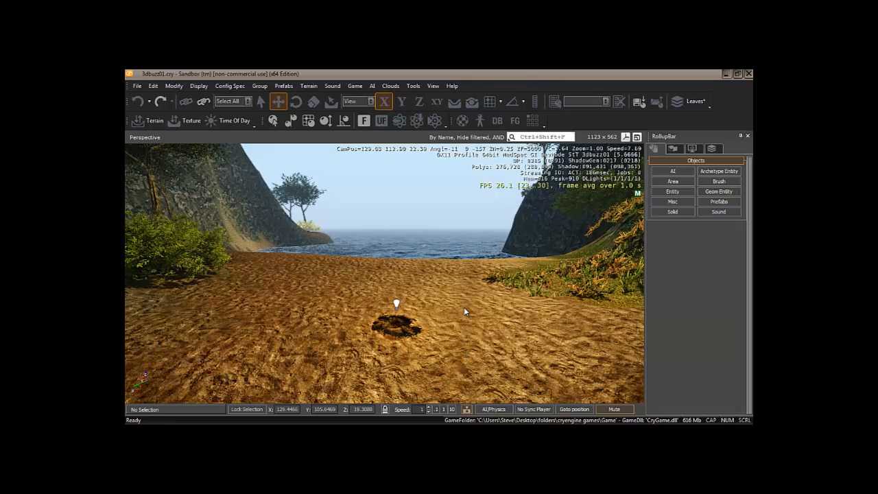
{"action": "left_click", "coordinate": [455, 102]}
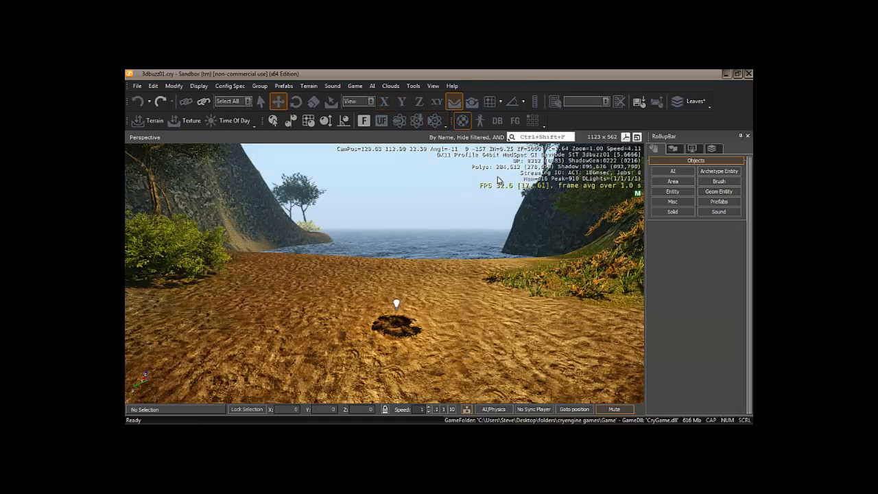
Show the VS2_Fire small-fire effects of the smoke_and_fire particle library and dock the database view beside the viewport.
{"action": "left_click", "coordinate": [498, 123]}
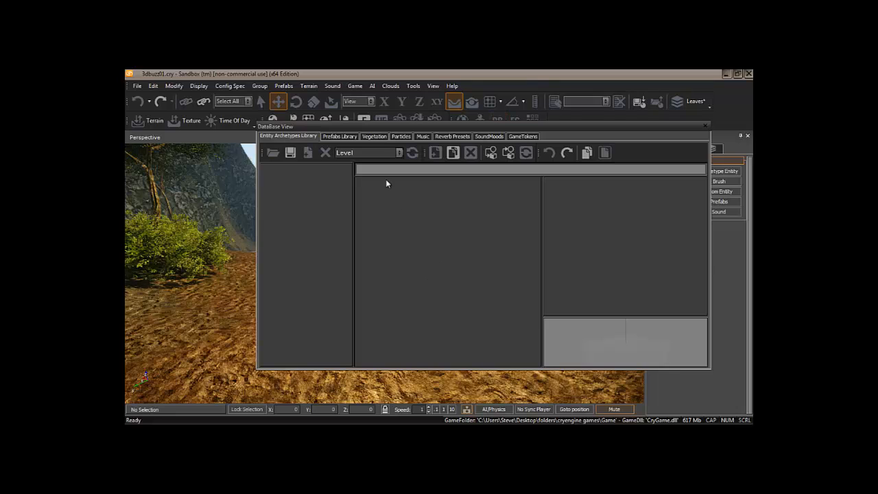
{"action": "left_click", "coordinate": [400, 136]}
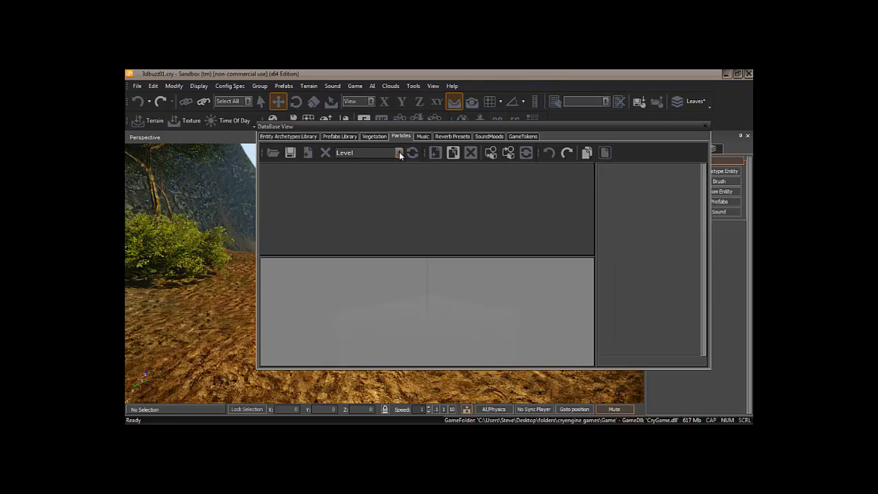
{"action": "left_click", "coordinate": [391, 177]}
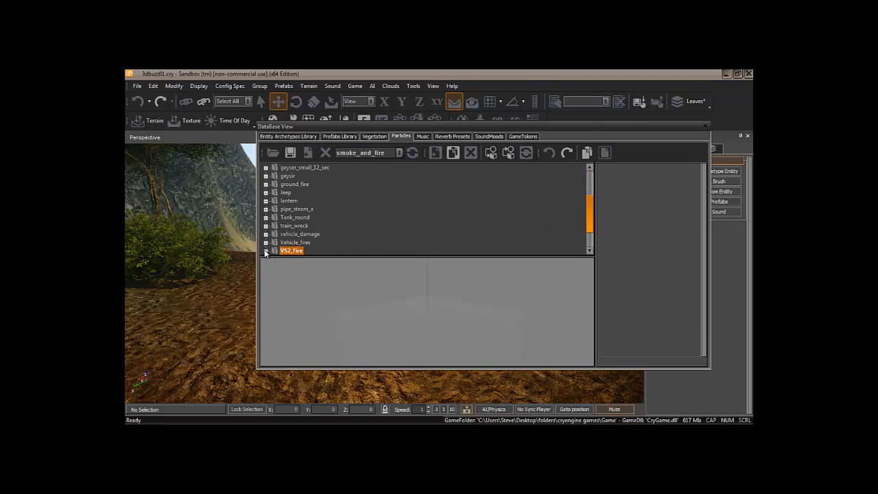
{"action": "left_click", "coordinate": [265, 250]}
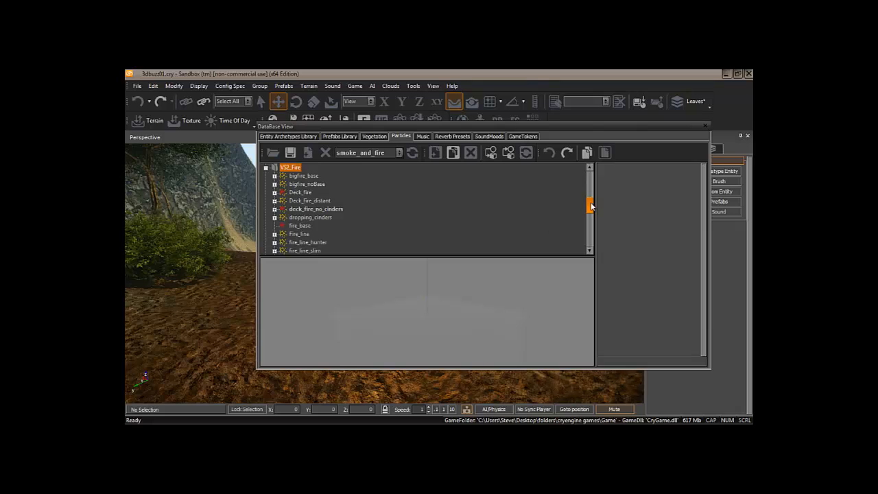
{"action": "left_click_drag", "start_coordinate": [590, 205], "coordinate": [589, 224]}
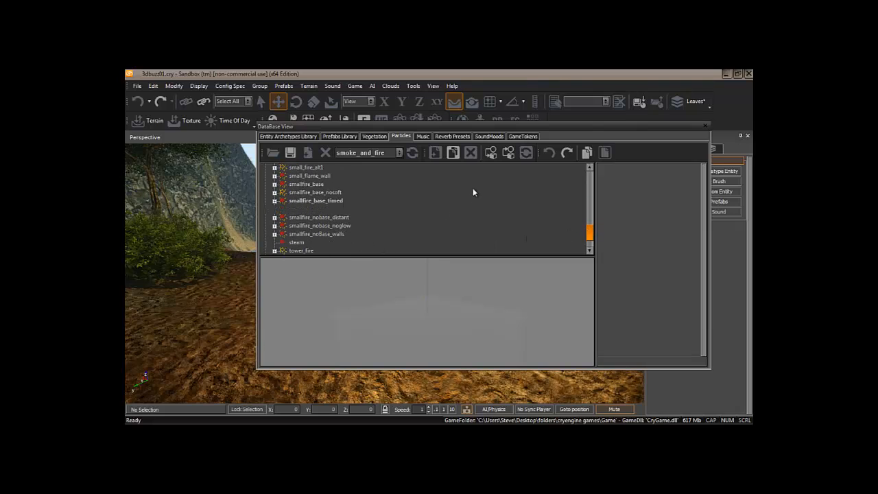
{"action": "left_click_drag", "start_coordinate": [444, 126], "coordinate": [685, 137]}
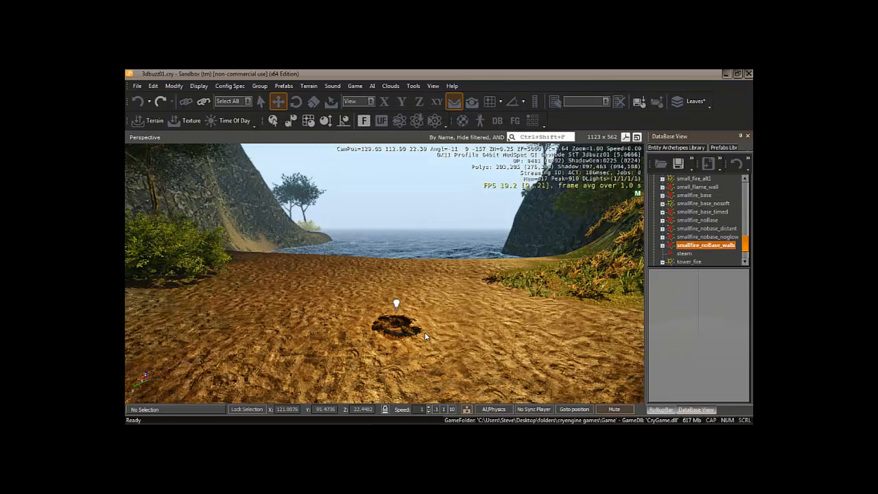
Place the smallfire_noBase_walls effect at the fireplace and delete VS2_Fire.smallfire_noBase_walls from the particle library.
{"action": "left_click", "coordinate": [396, 326]}
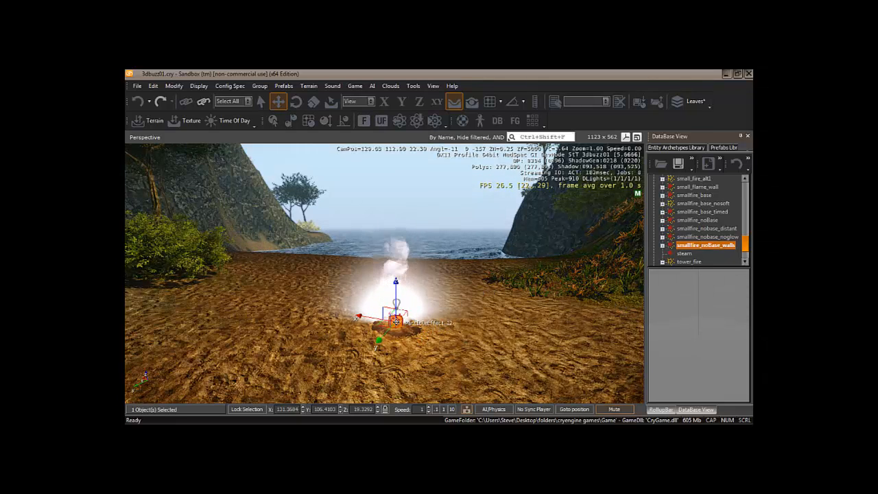
{"action": "key", "text": "Delete"}
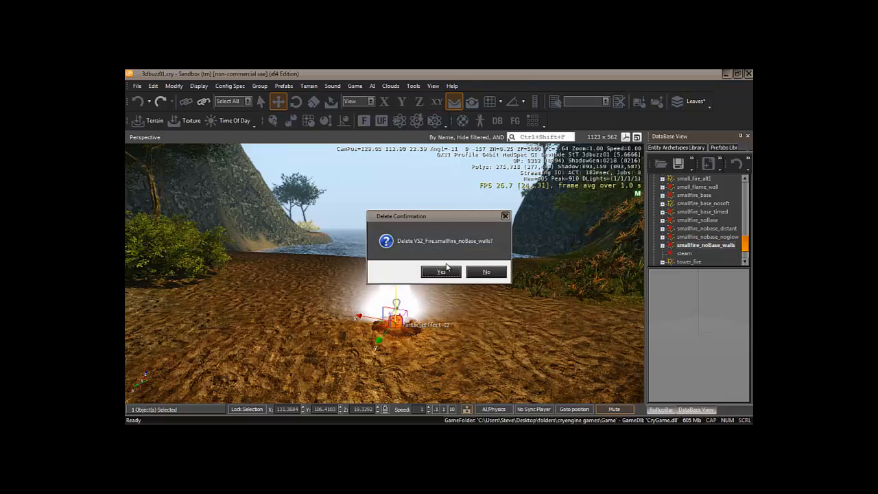
{"action": "left_click", "coordinate": [442, 273]}
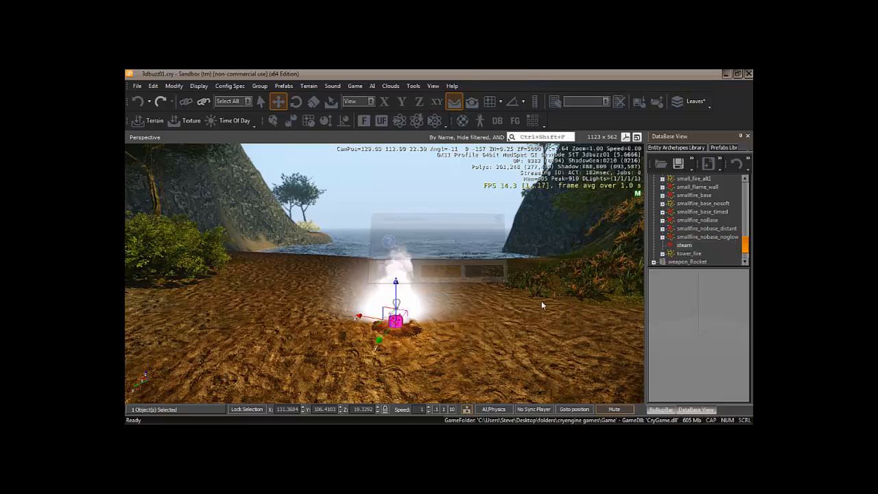
Try to put the smallfire_nobase_noglow effect on the fireplace, and delete the particle effect entity standing there.
{"action": "left_click", "coordinate": [721, 237]}
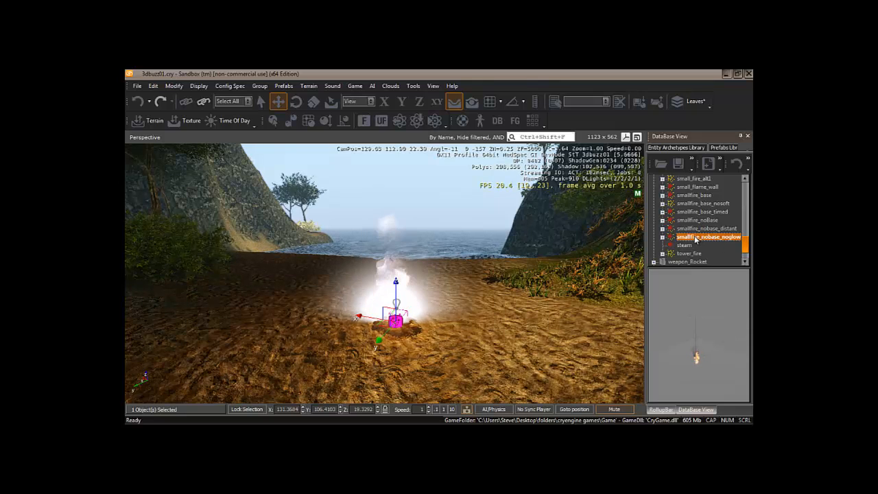
{"action": "left_click_drag", "start_coordinate": [696, 237], "coordinate": [396, 321]}
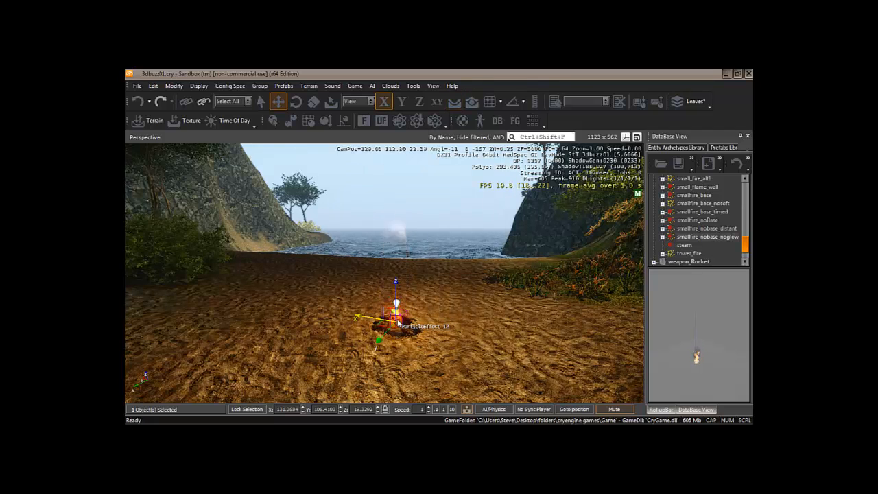
{"action": "key", "text": "Delete"}
{"action": "left_click", "coordinate": [424, 272]}
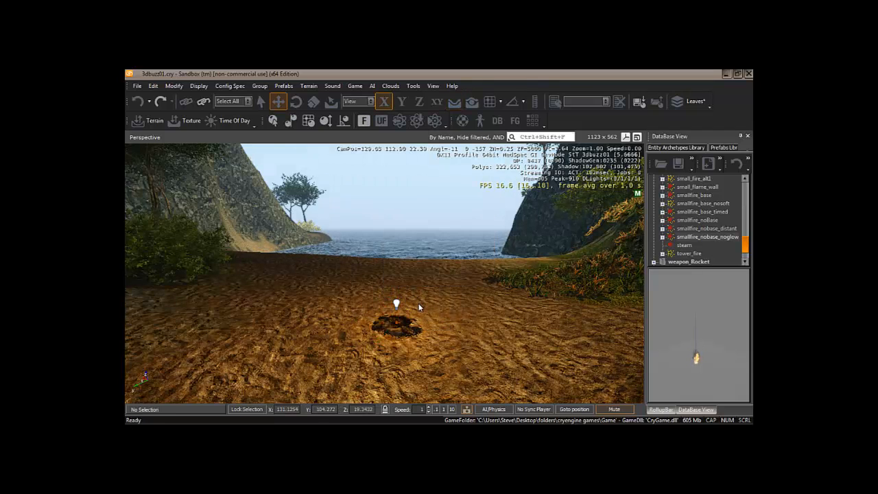
Place the smallfire_nobase_noglow effect at the fireplace and move it along Y to about 106.49 to centre the flames.
{"action": "left_click", "coordinate": [710, 238]}
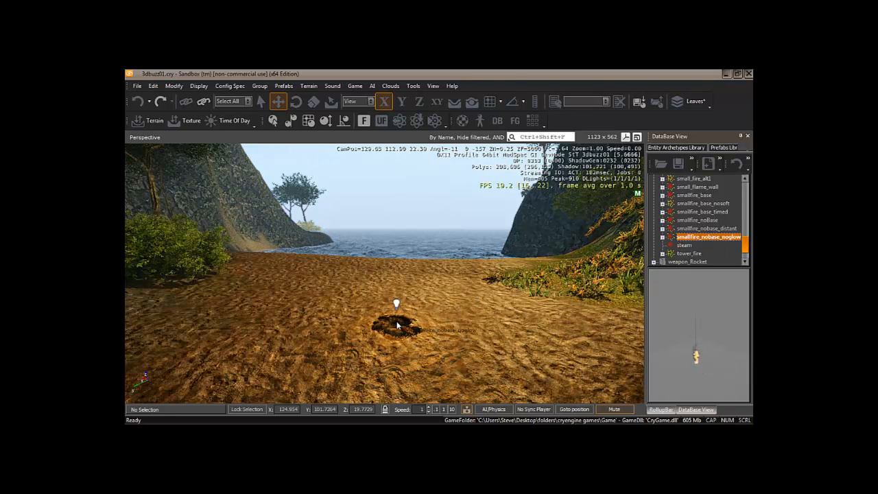
{"action": "left_click_drag", "start_coordinate": [397, 321], "coordinate": [396, 321]}
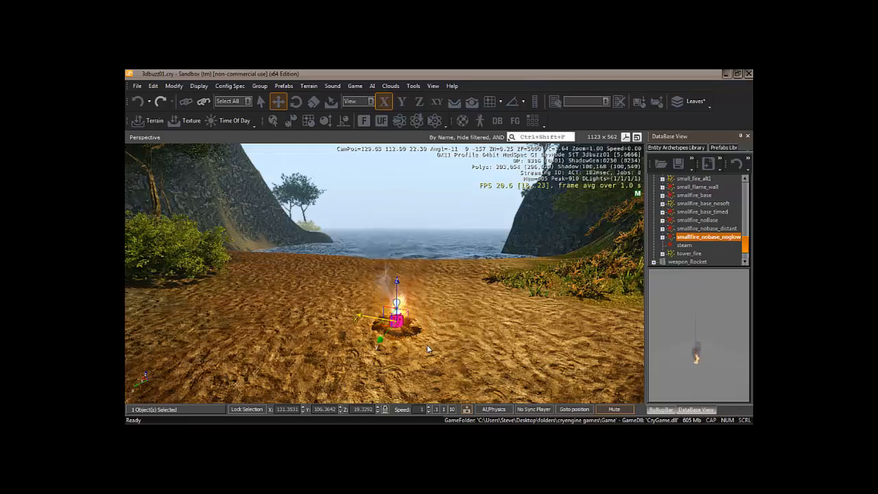
{"action": "mouse_move", "coordinate": [429, 349]}
{"action": "right_mouse_down"}
{"action": "mouse_move", "coordinate": [437, 349]}
{"action": "mouse_move", "coordinate": [426, 345]}
{"action": "right_mouse_up"}
{"action": "key", "text": "a"}
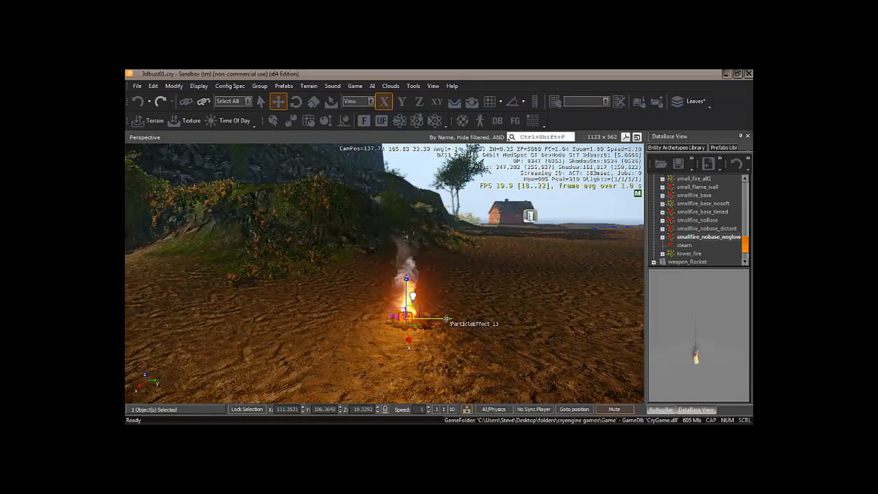
{"action": "left_click_drag", "start_coordinate": [447, 320], "coordinate": [451, 321]}
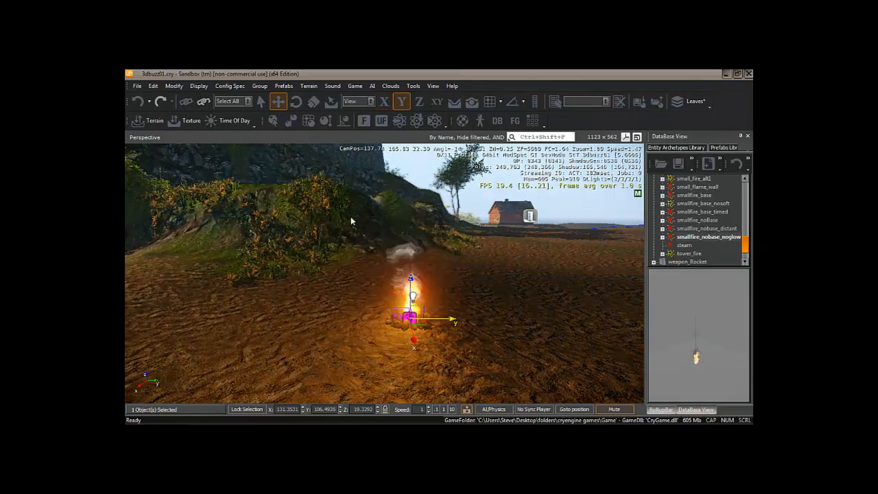
Scale the placed fire effect uniformly to about 1.04 and close the database view.
{"action": "left_click", "coordinate": [313, 100]}
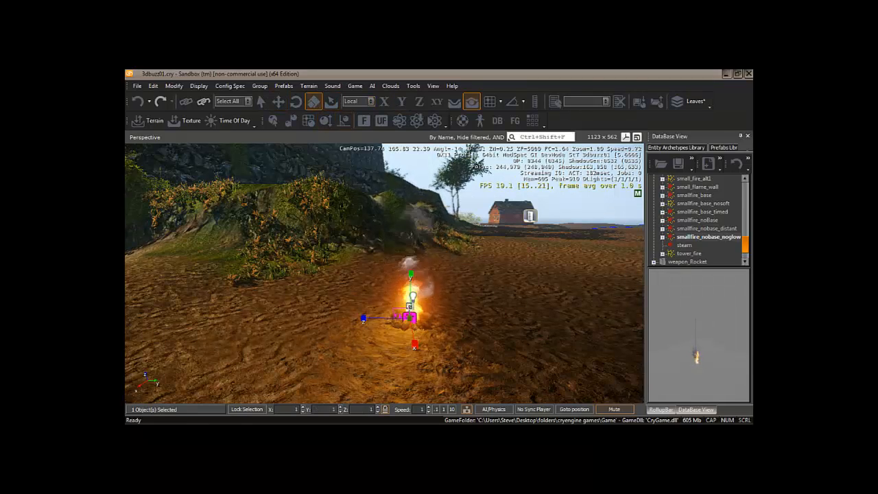
{"action": "left_click_drag", "start_coordinate": [410, 320], "coordinate": [412, 316]}
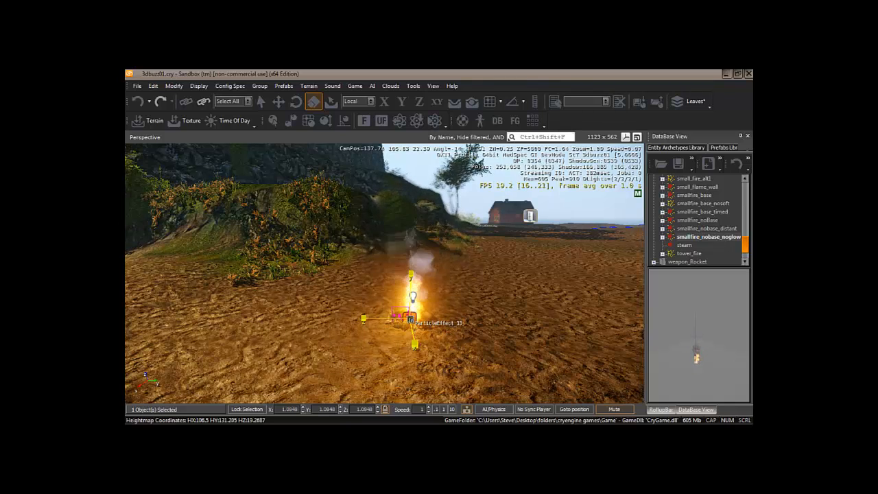
{"action": "left_click_drag", "start_coordinate": [410, 318], "coordinate": [382, 345]}
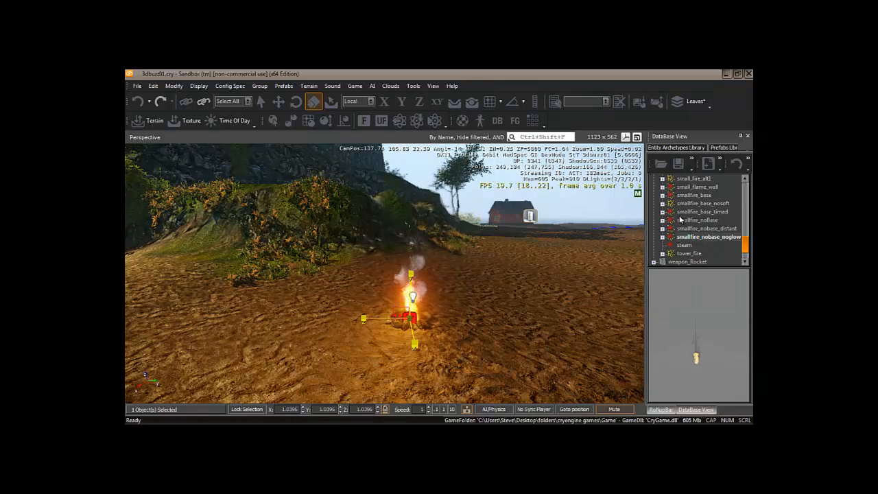
{"action": "left_click_drag", "start_coordinate": [709, 137], "coordinate": [288, 155]}
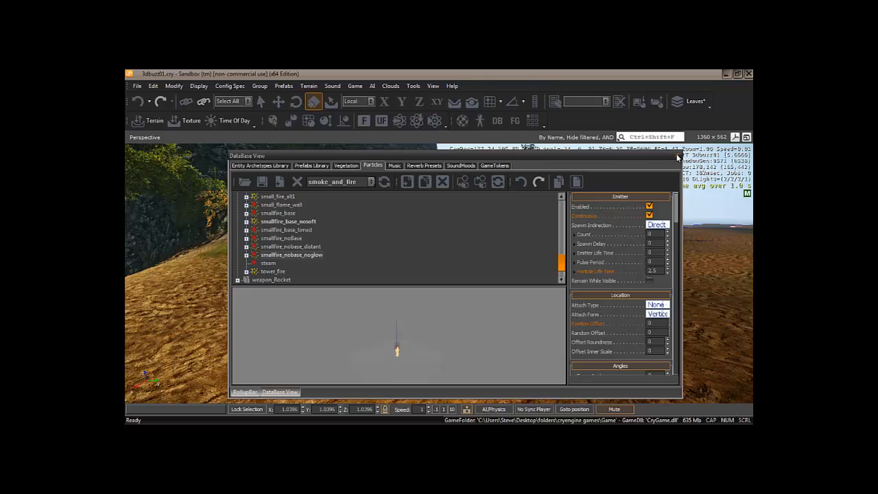
{"action": "left_click", "coordinate": [677, 156]}
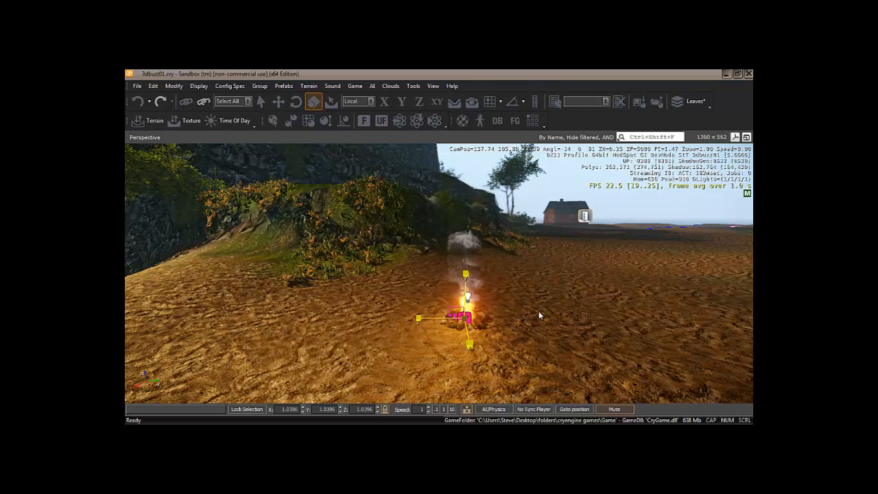